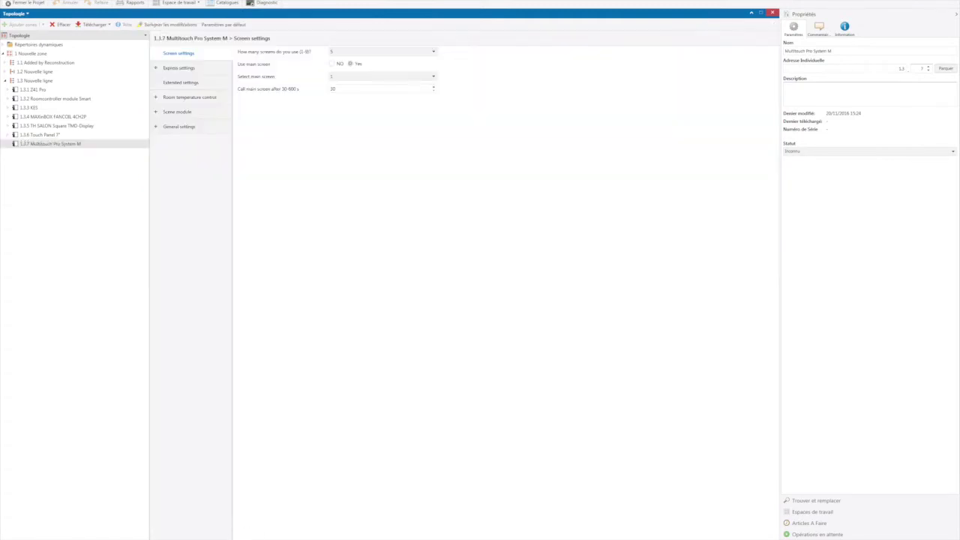
# Set the number of used screens to 8 in the screen settings and check the options for the main screen
pyautogui.click(352, 49)
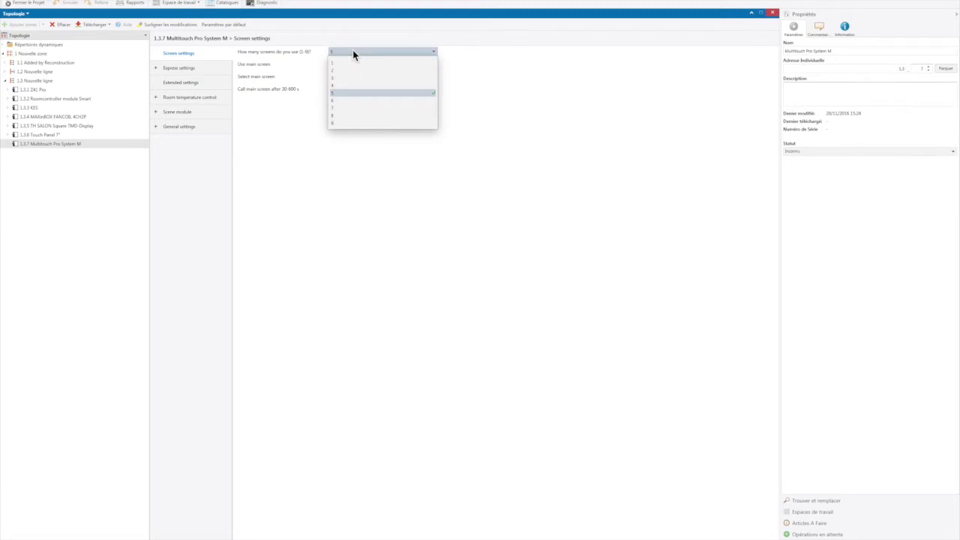
pyautogui.click(335, 117)
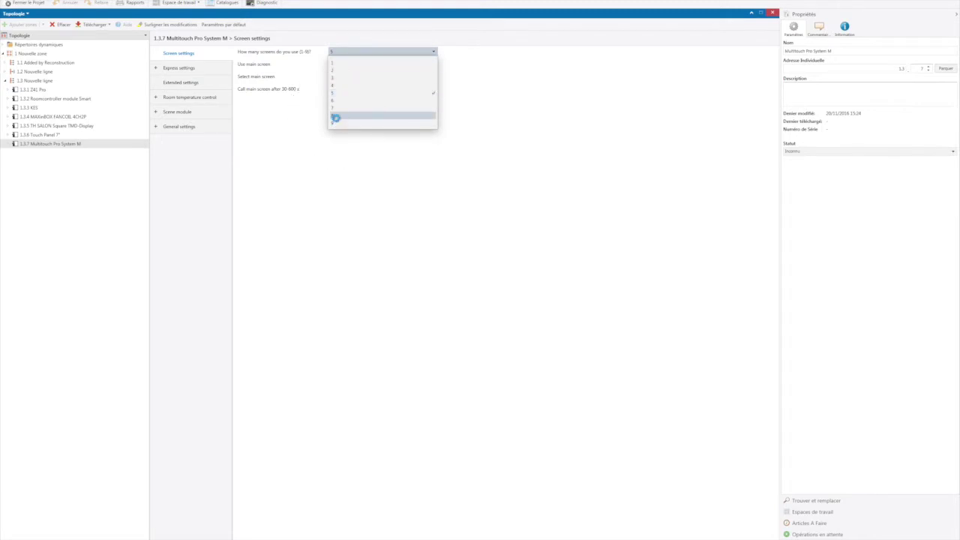
pyautogui.click(268, 49)
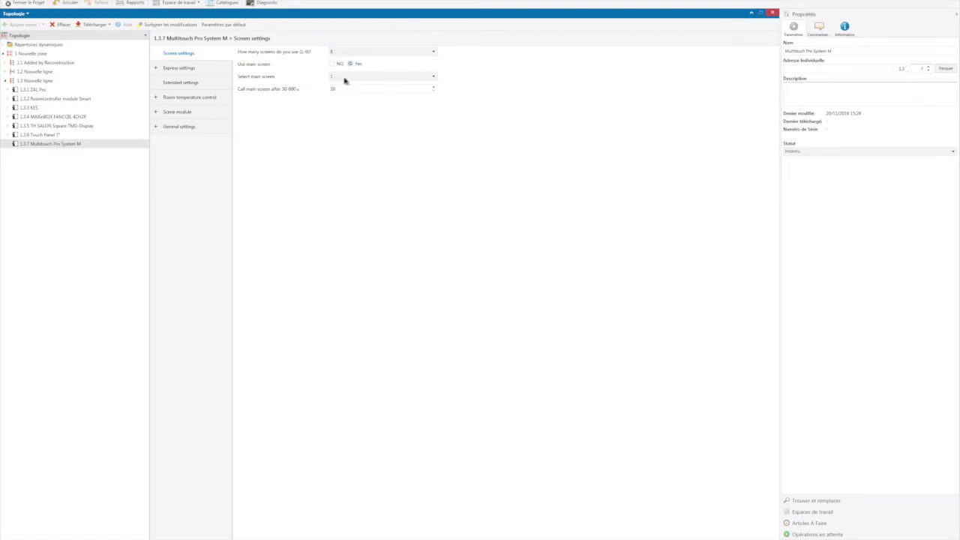
pyautogui.click(347, 78)
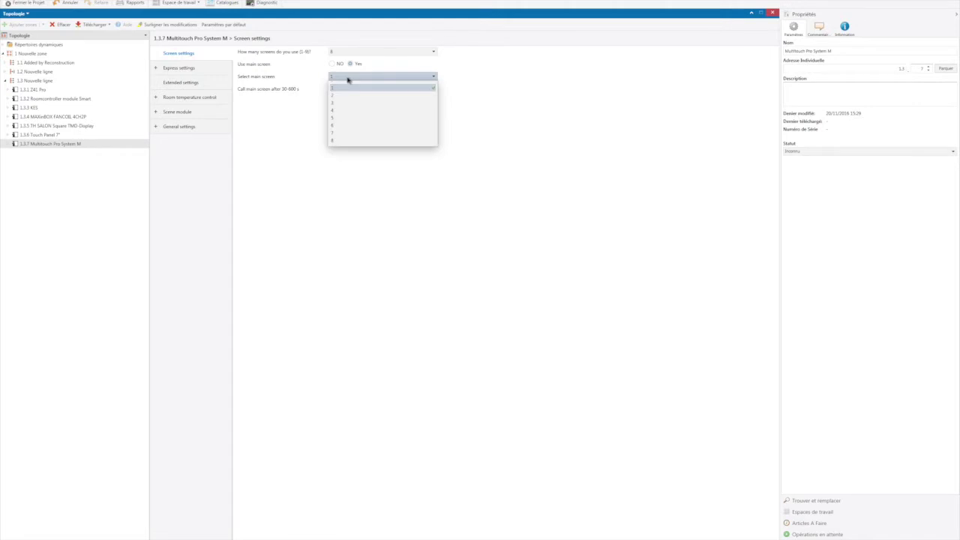
pyautogui.click(258, 116)
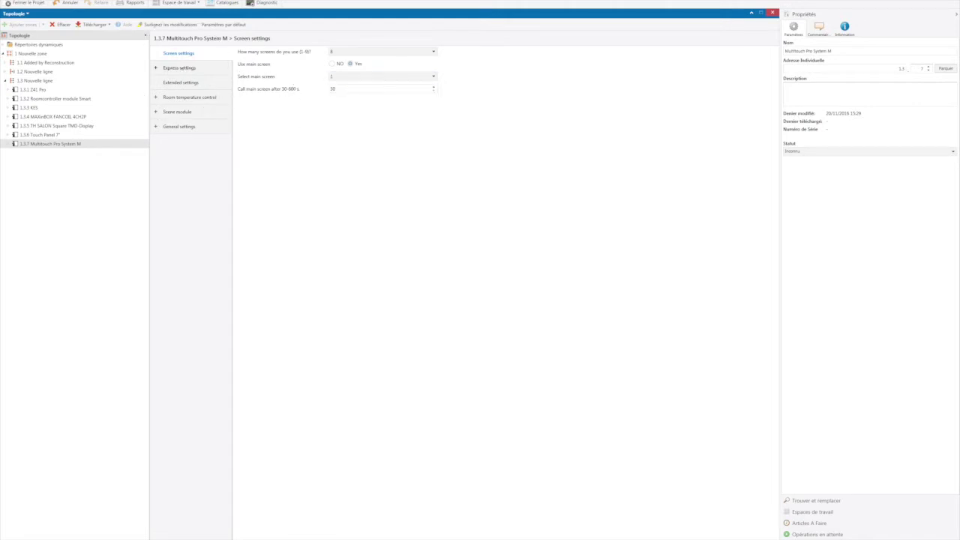
# Open the express settings of Screen 1
pyautogui.click(179, 67)
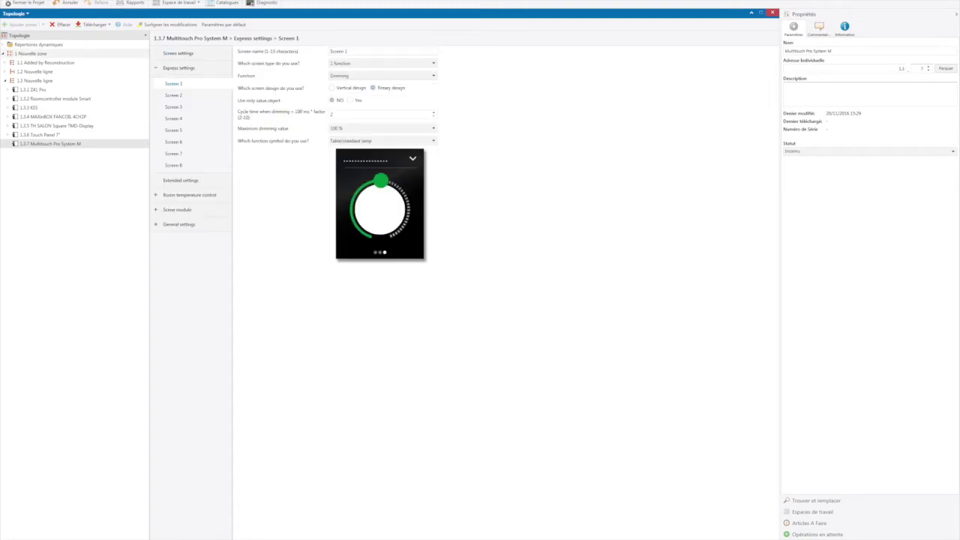
pyautogui.click(260, 213)
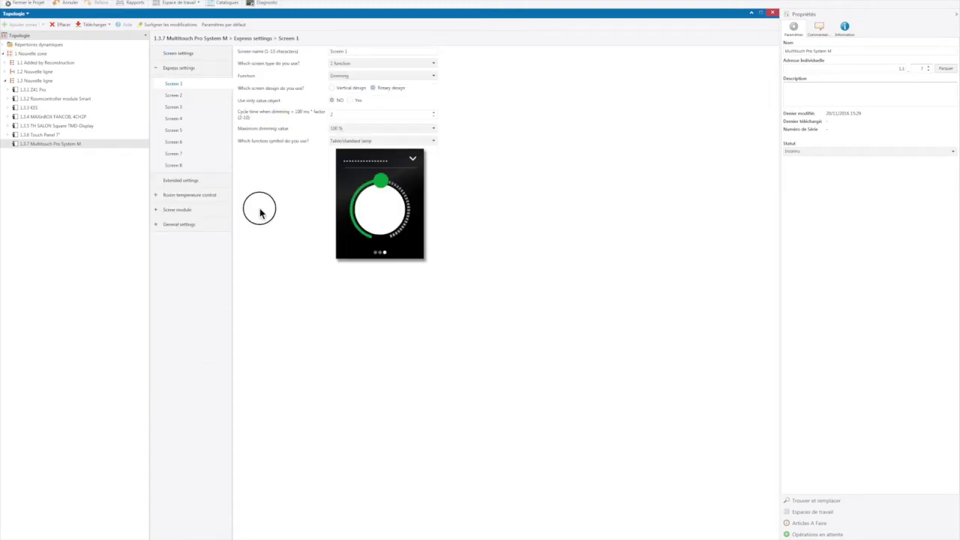
# Set Screen 1's type to 1-4 functions (extended) with the layout of 3 buttons, 1 left centered, 2 right vertical
pyautogui.click(372, 64)
pyautogui.click(359, 89)
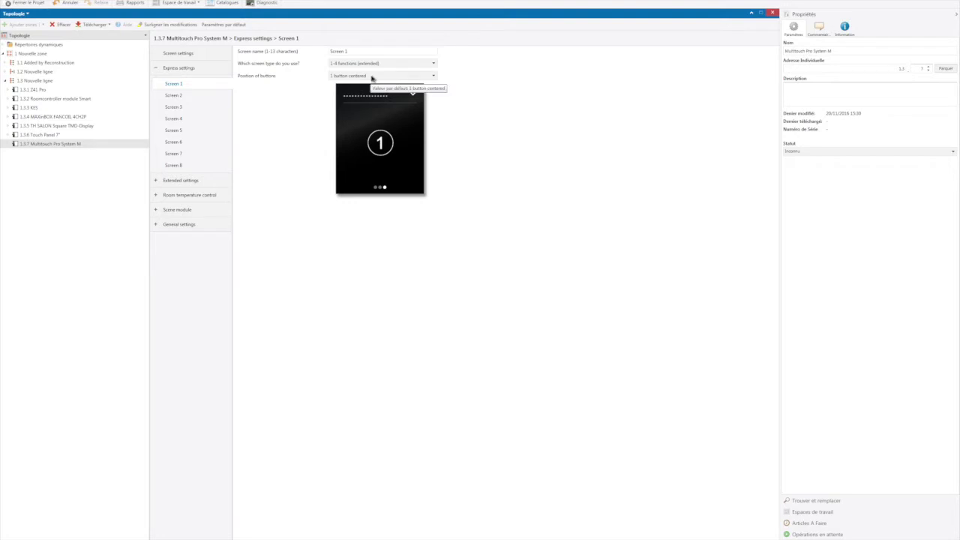
pyautogui.click(373, 77)
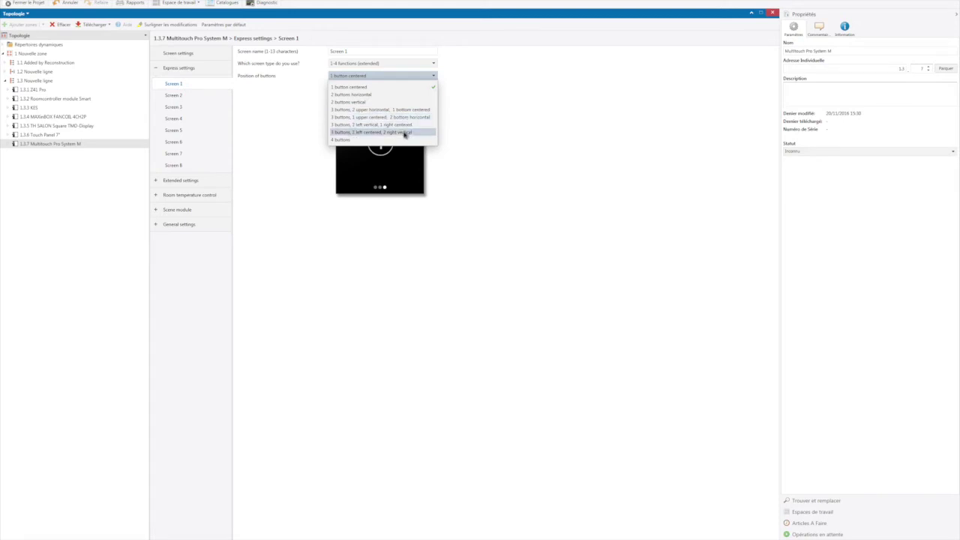
pyautogui.press('Escape')
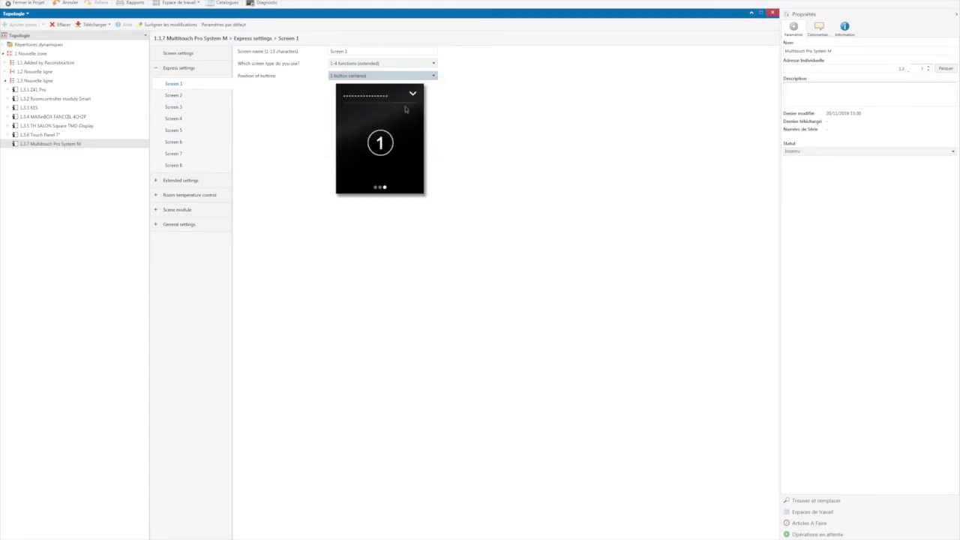
pyautogui.click(389, 66)
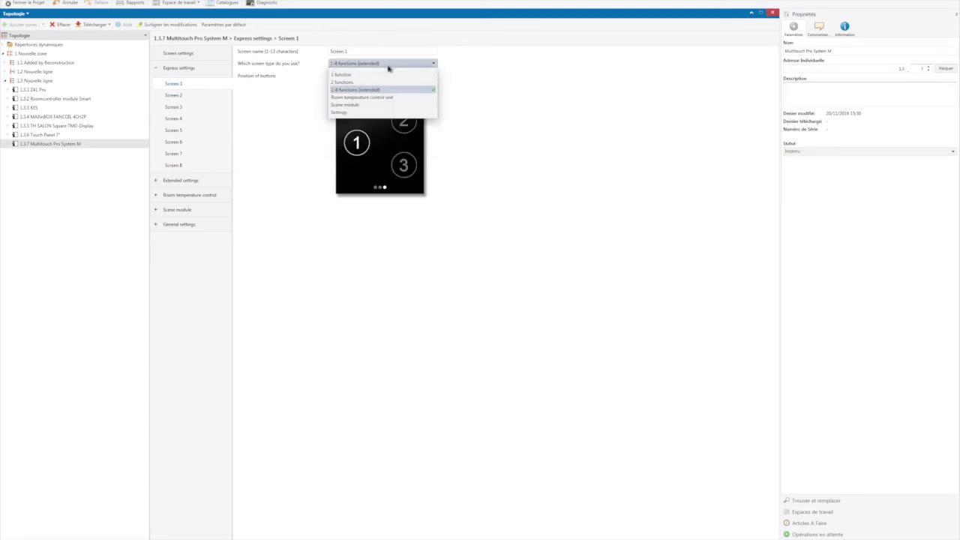
pyautogui.click(501, 93)
# Try the 2 buttons horizontal layout on Screen 1, then return to 3 buttons, 1 left centered, 2 right vertical
pyautogui.click(420, 76)
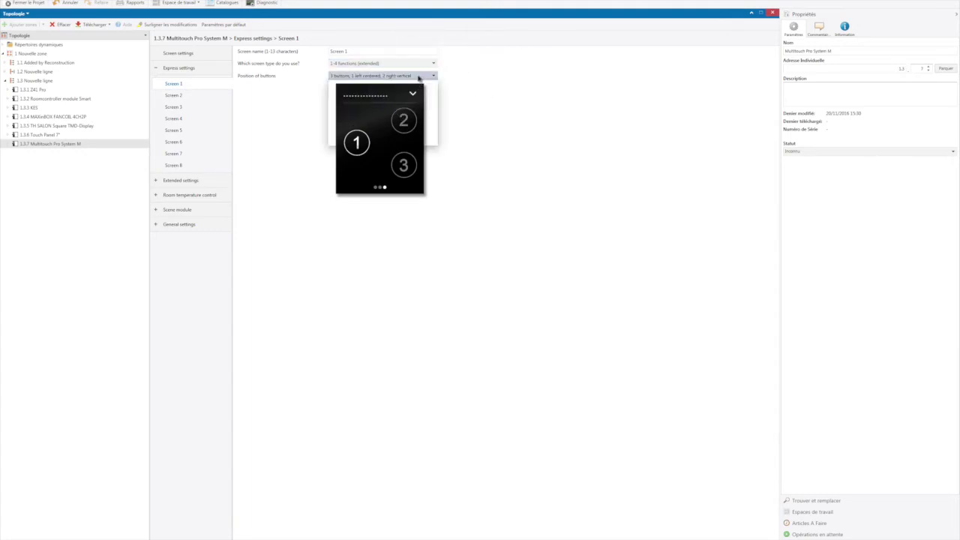
pyautogui.click(349, 95)
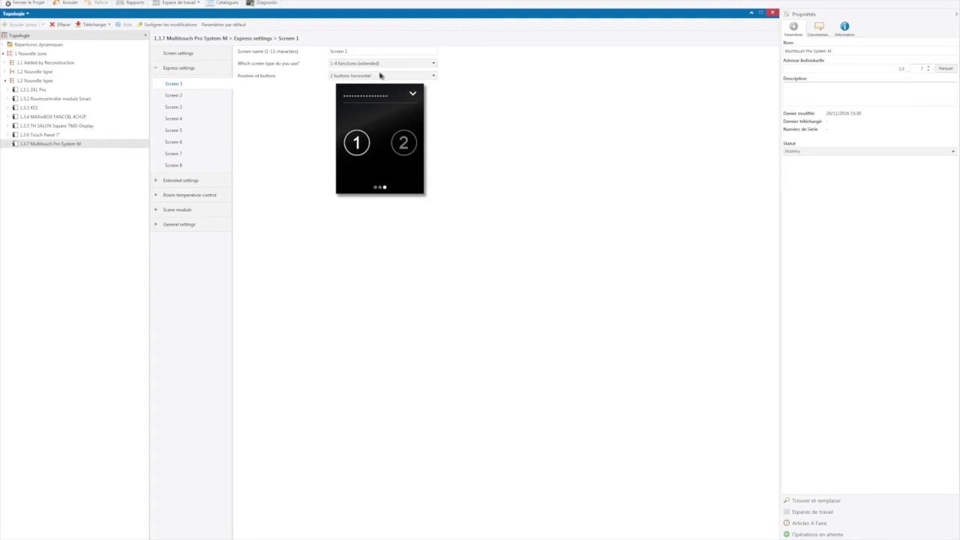
pyautogui.click(380, 77)
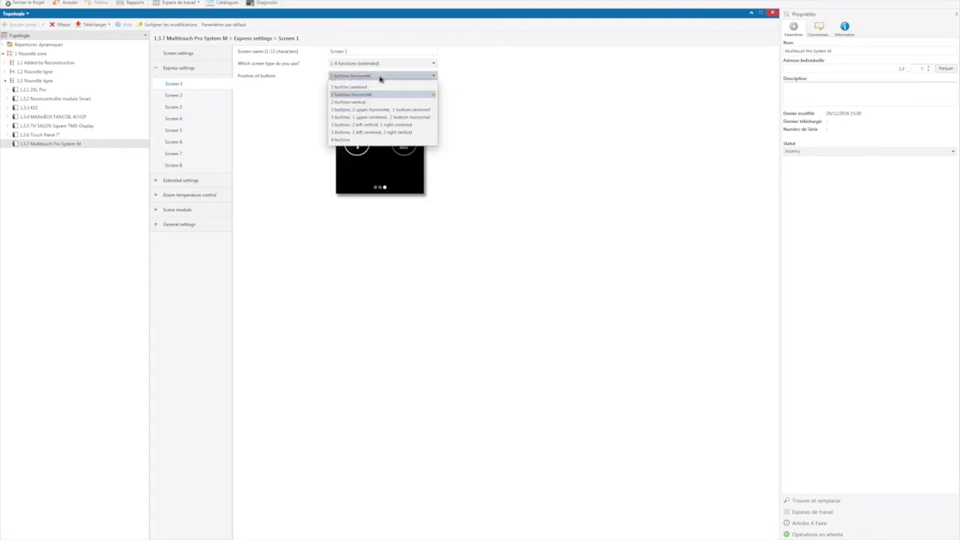
pyautogui.click(351, 133)
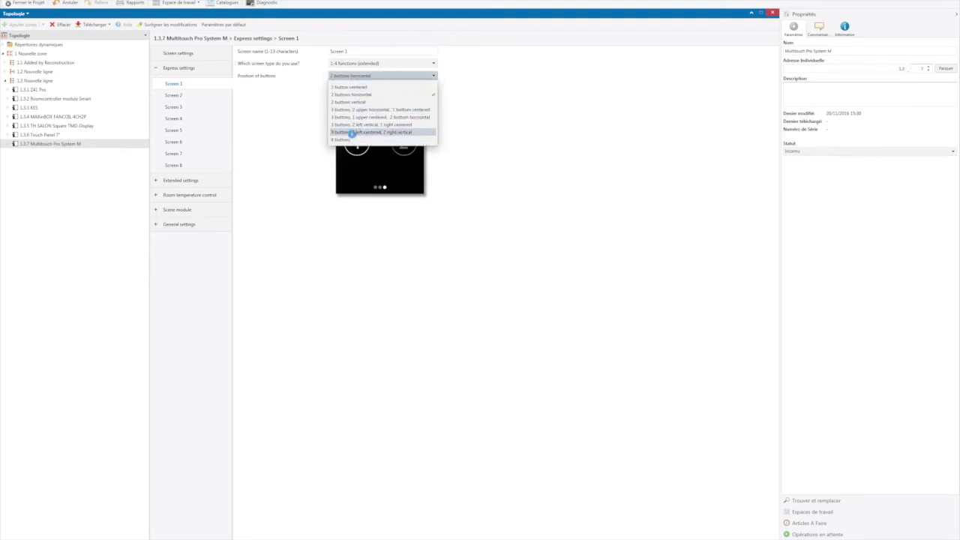
# Switch Screen 1's type to 2 functions
pyautogui.click(374, 64)
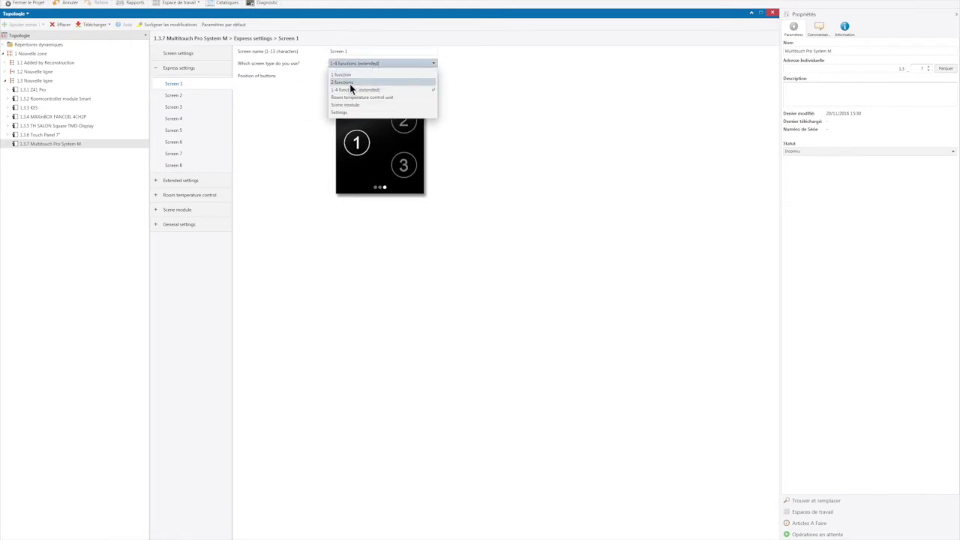
pyautogui.click(351, 88)
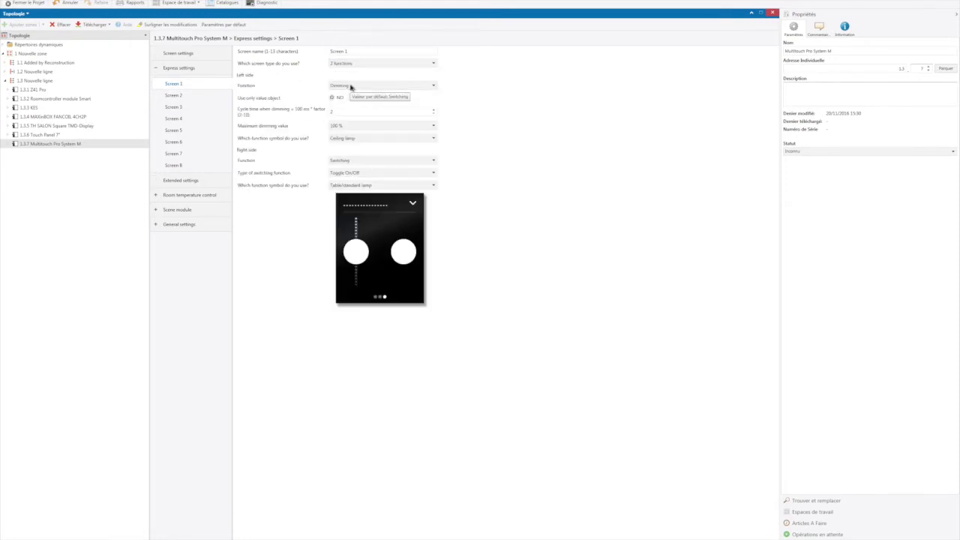
# Change Screen 1's type to Room temperature control unit and try the vertical design before returning to the rotary design
pyautogui.click(370, 65)
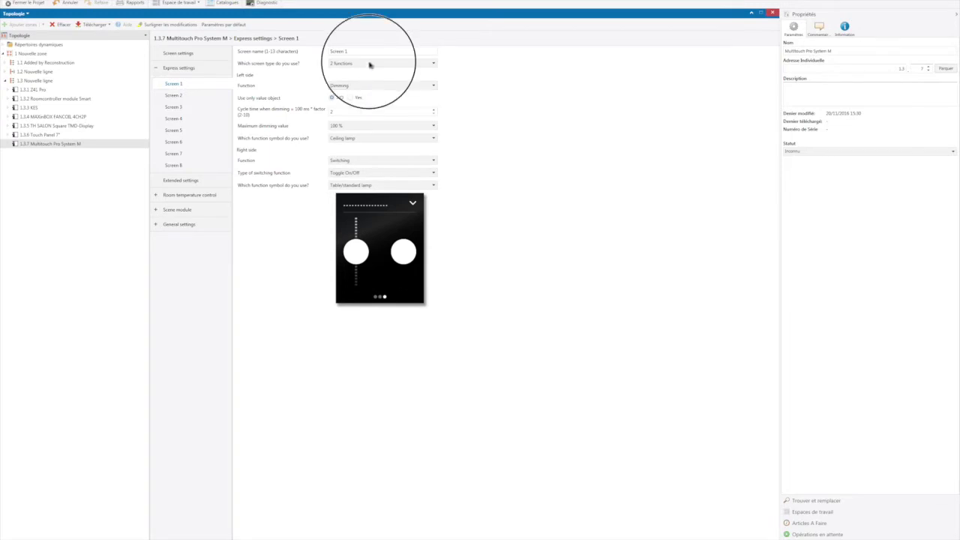
pyautogui.click(359, 98)
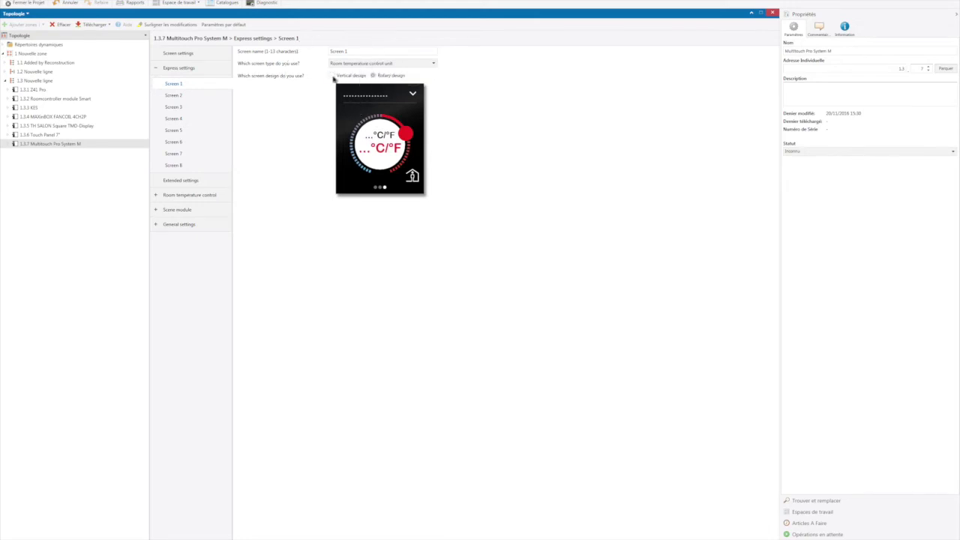
pyautogui.click(333, 75)
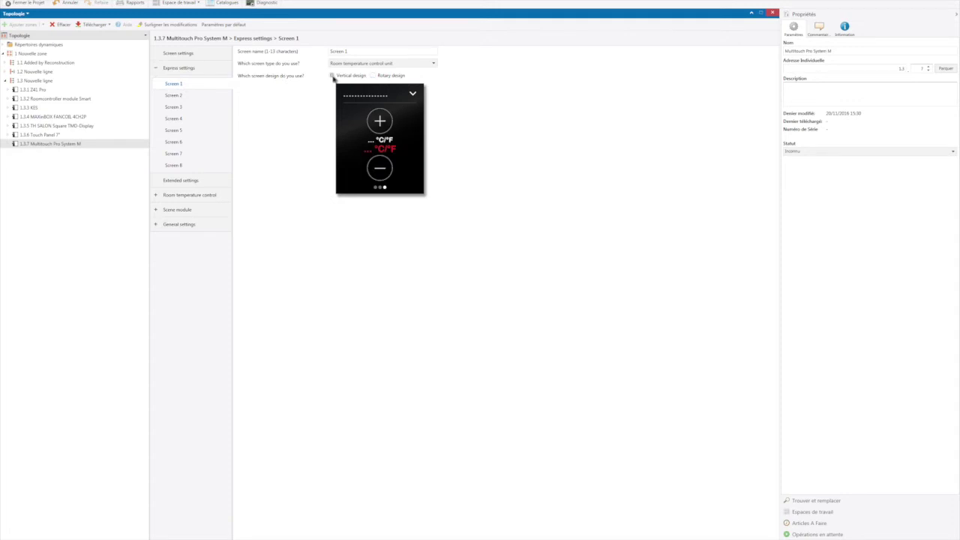
pyautogui.click(373, 76)
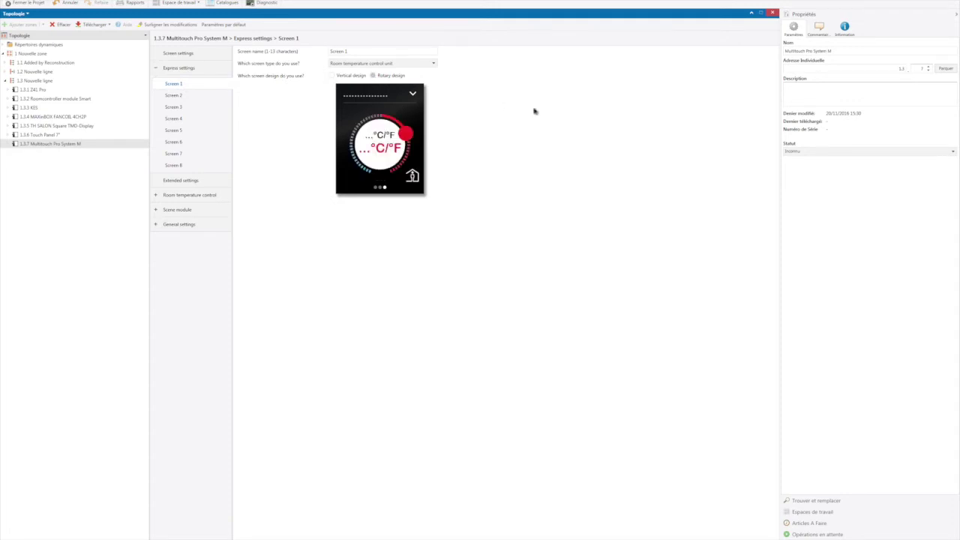
# Try the Scene module type for Screen 1, followed by the Settings type
pyautogui.click(433, 65)
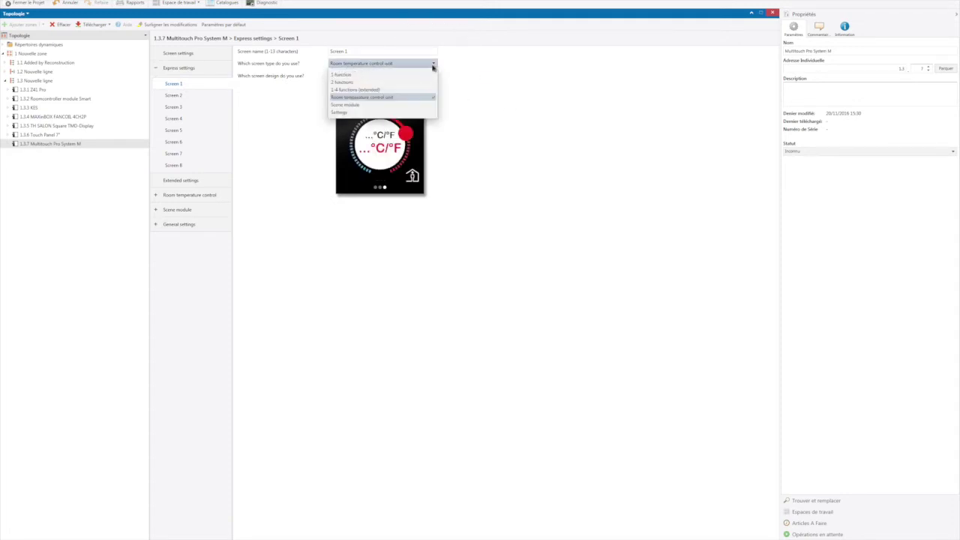
pyautogui.click(358, 105)
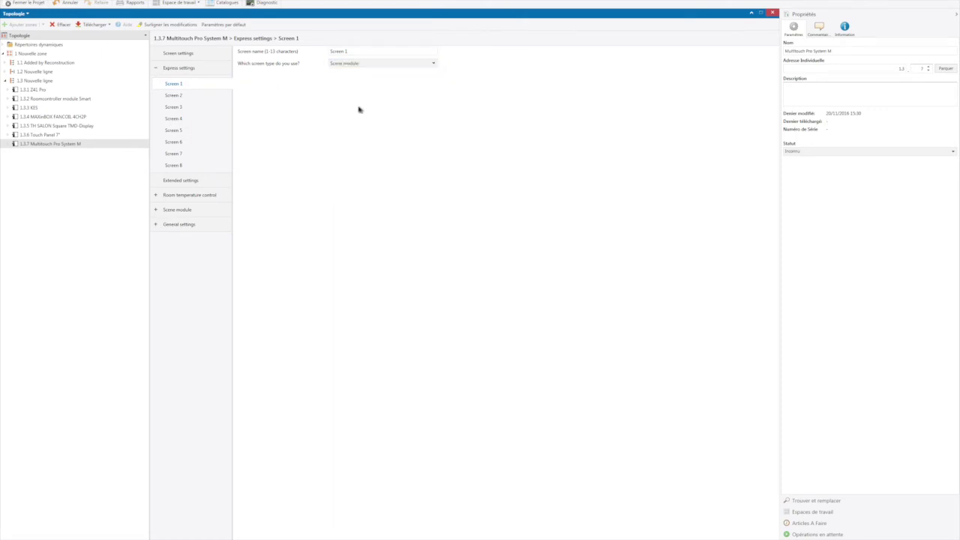
pyautogui.click(386, 64)
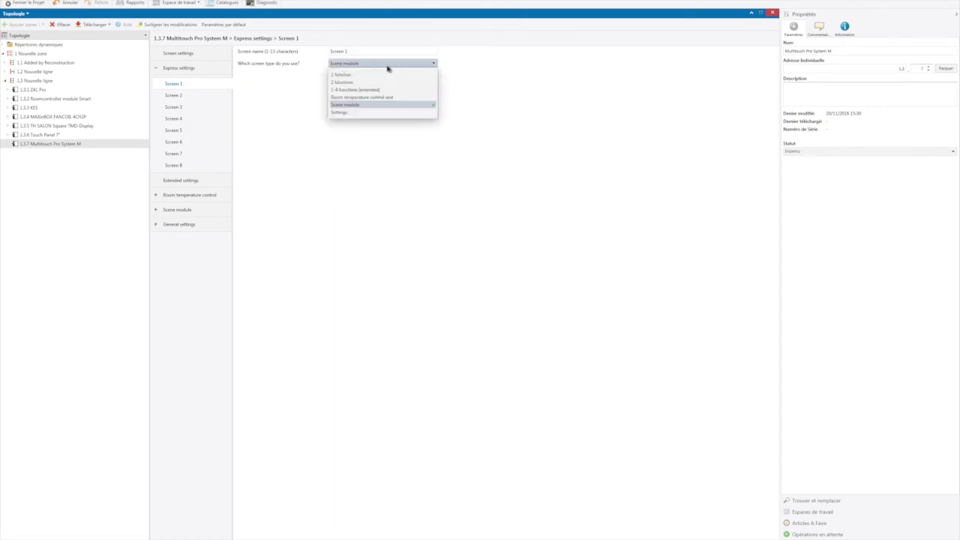
pyautogui.click(352, 112)
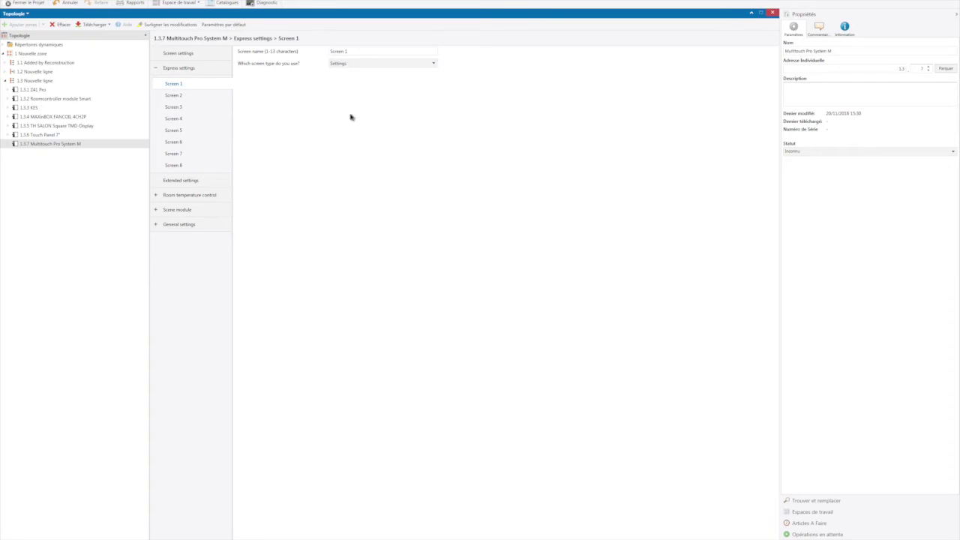
# Set Screen 1's type to 1 function and choose Switching as its function
pyautogui.click(357, 64)
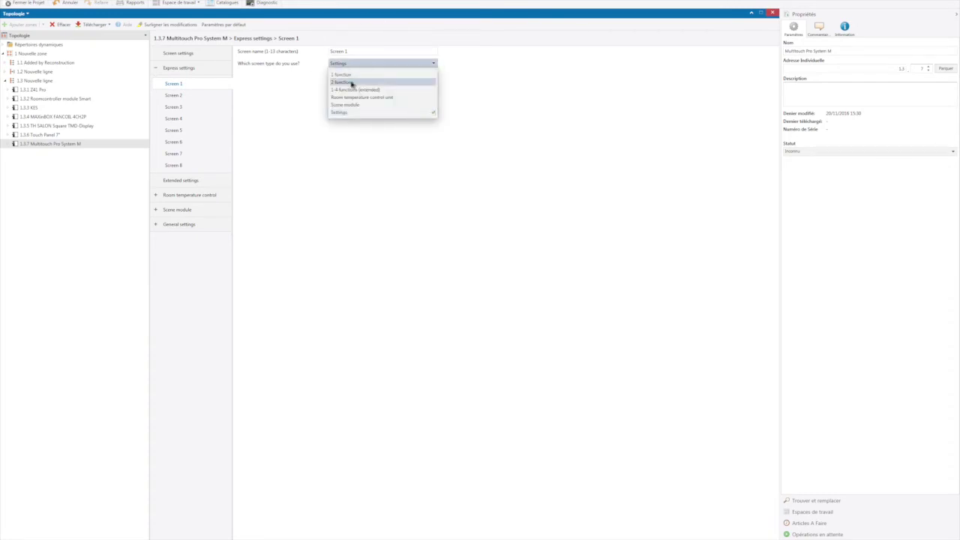
pyautogui.click(350, 75)
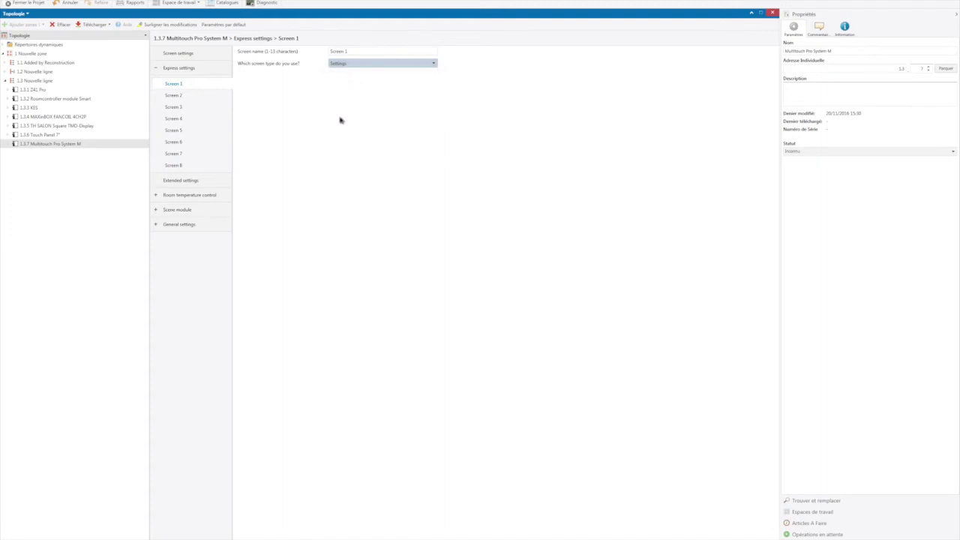
pyautogui.click(358, 77)
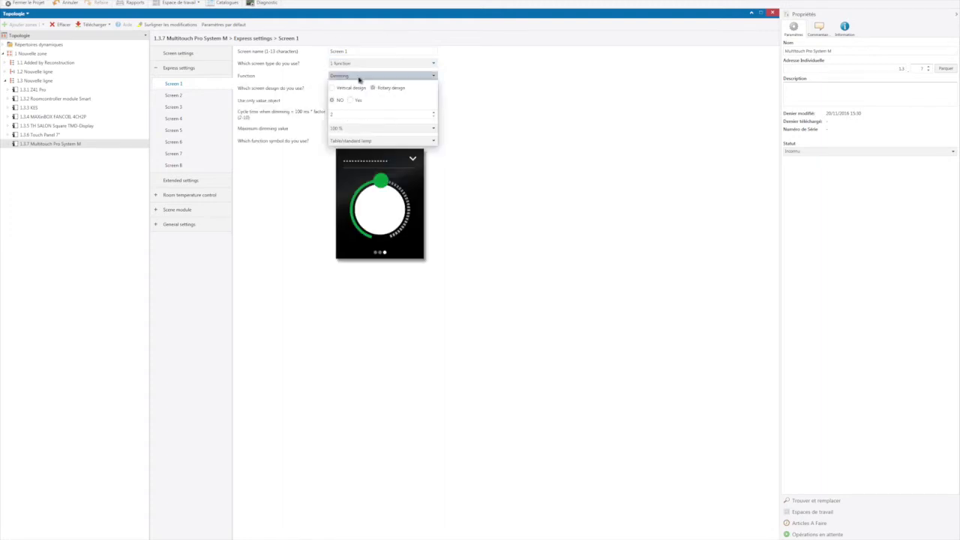
pyautogui.click(352, 93)
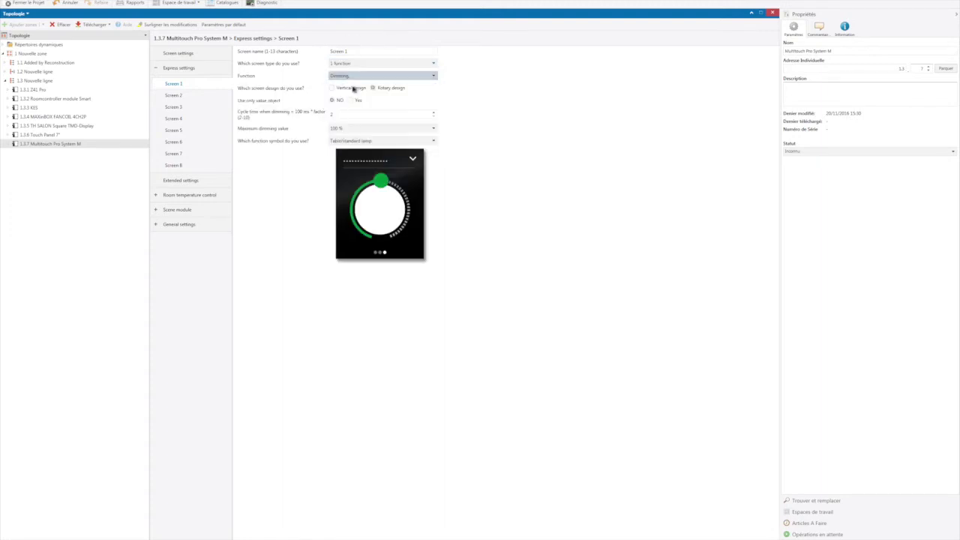
pyautogui.press('Up')
# Review the available switching function types and function symbols for Screen 1 without changing them
pyautogui.click(362, 90)
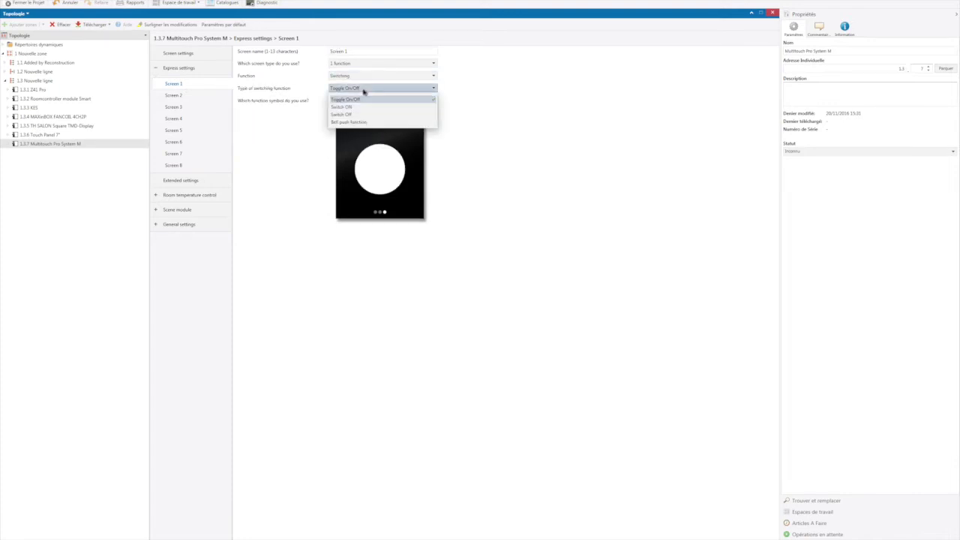
pyautogui.click(363, 91)
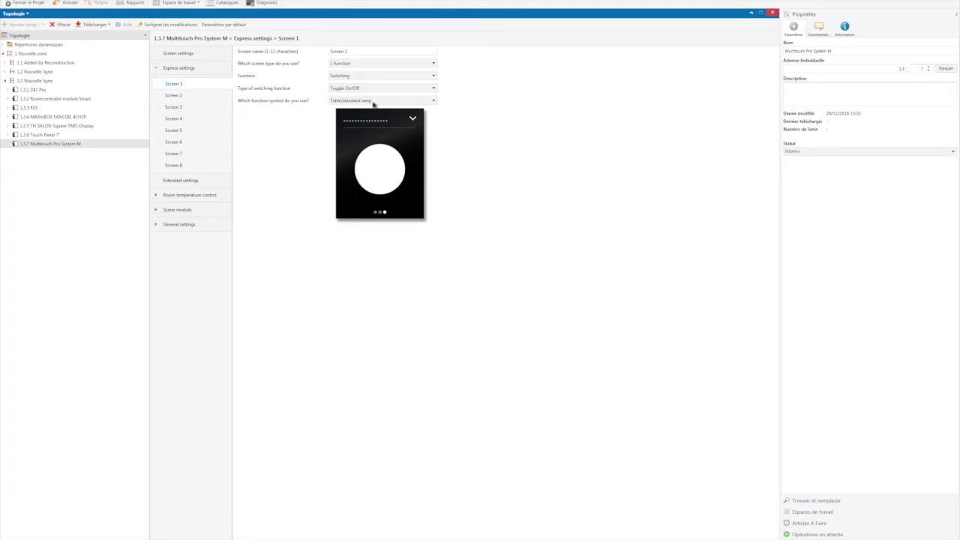
pyautogui.click(374, 101)
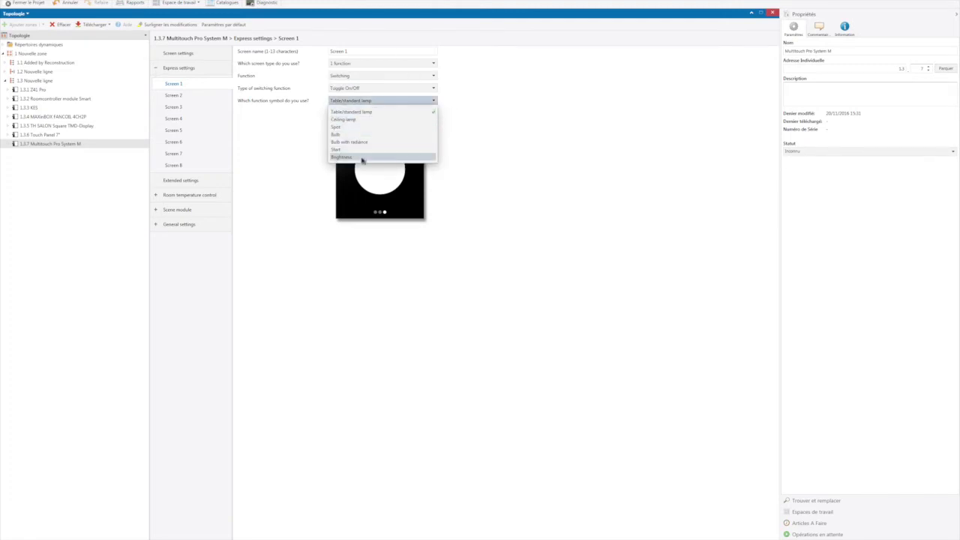
pyautogui.click(480, 158)
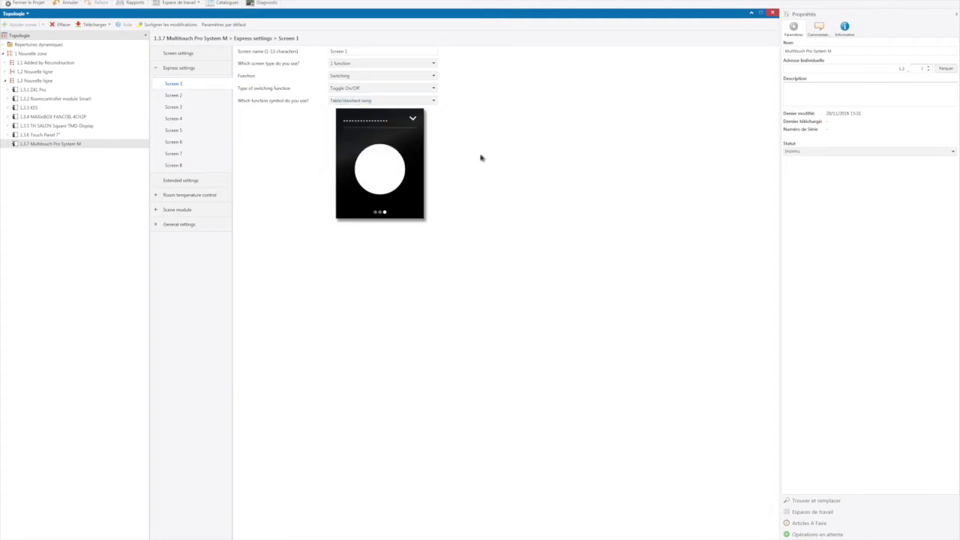
# Set Screen 1's function to Dimming
pyautogui.click(367, 76)
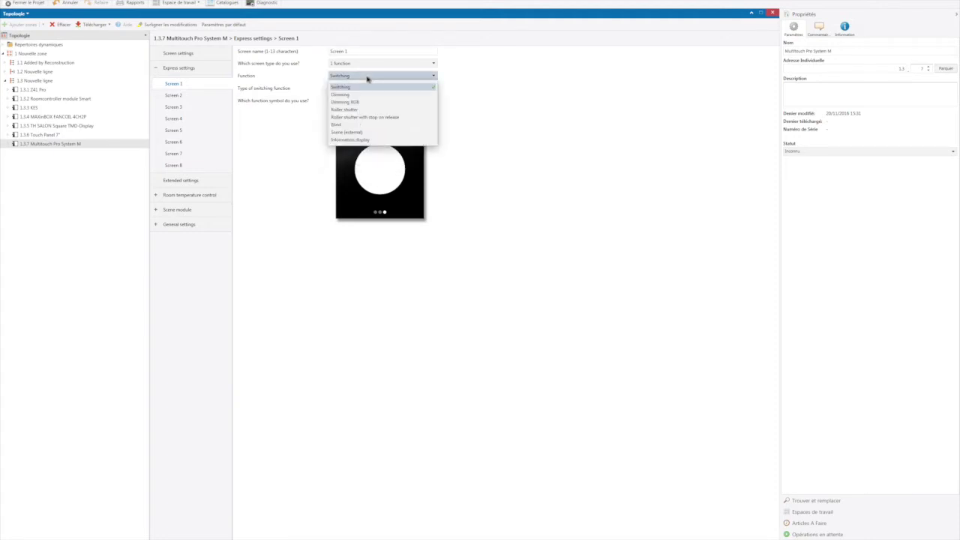
pyautogui.click(354, 97)
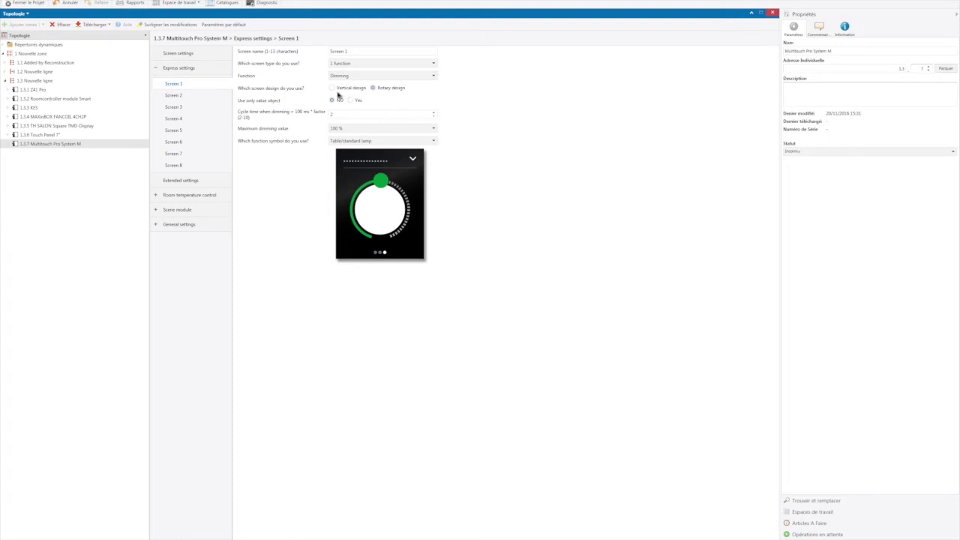
# Try the vertical design for Screen 1's dimming, return to the rotary design, and review the available function symbols
pyautogui.click(333, 89)
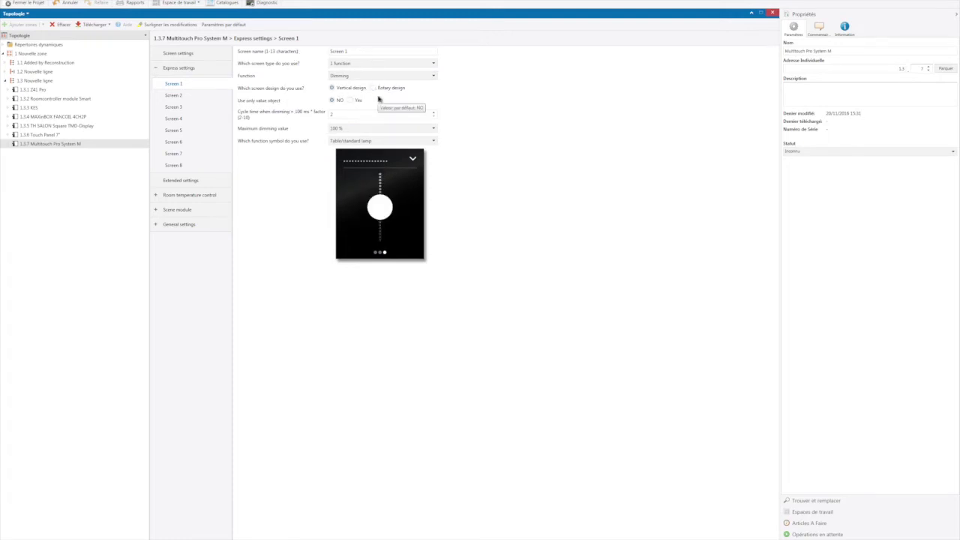
pyautogui.click(374, 88)
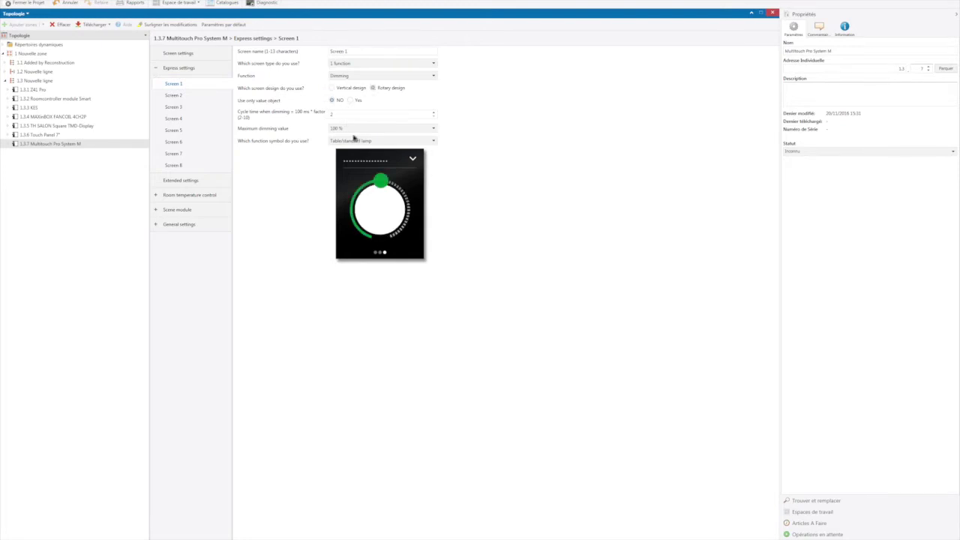
pyautogui.click(373, 142)
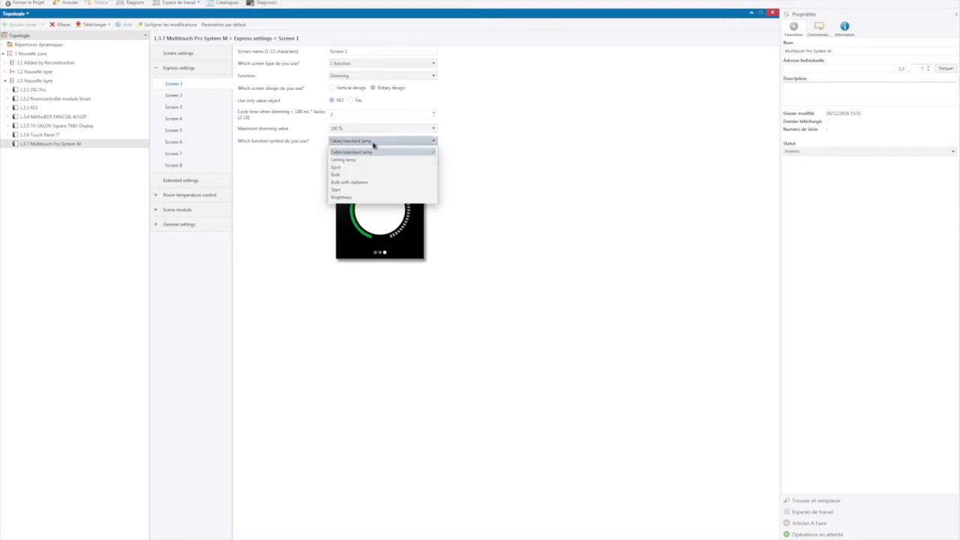
pyautogui.click(374, 144)
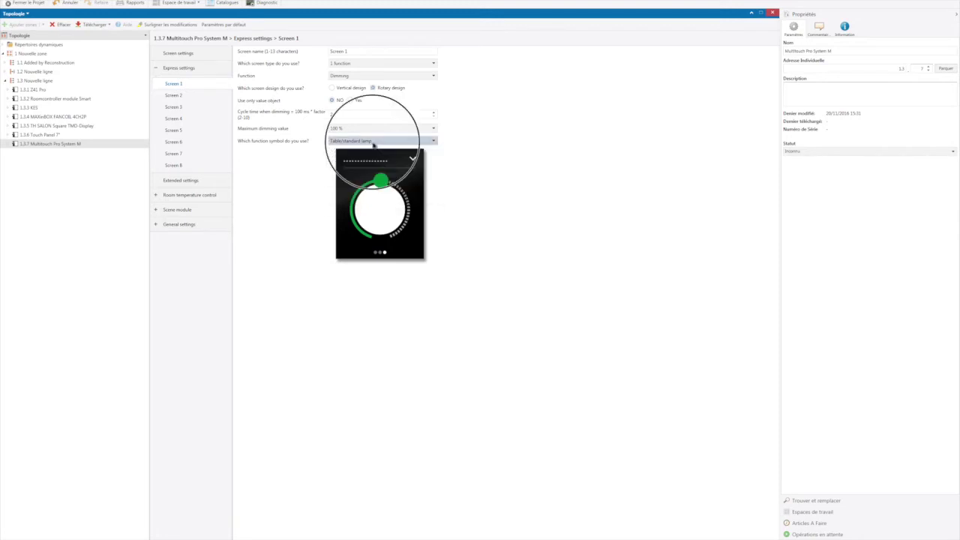
# Try the Dimming RGB function for Screen 1 and review its function symbol options
pyautogui.click(368, 78)
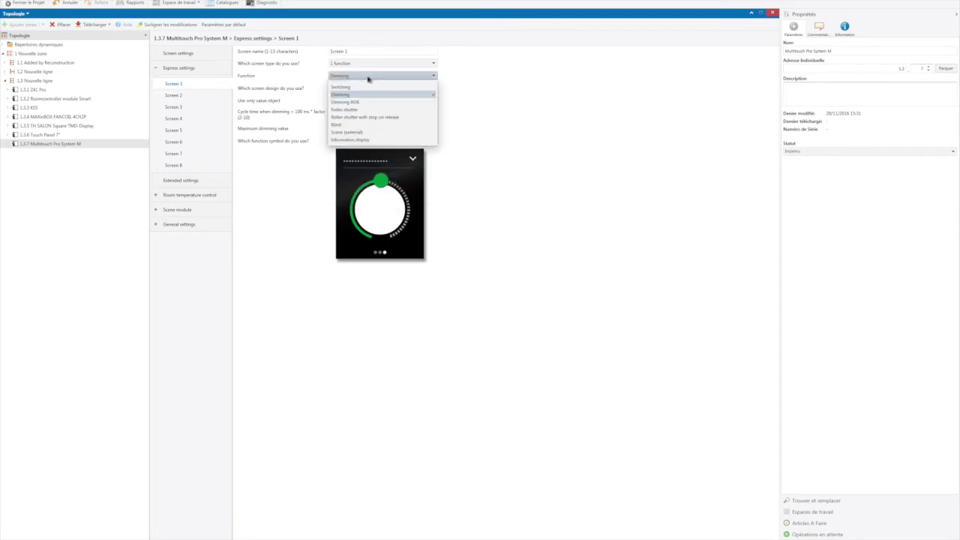
pyautogui.click(353, 103)
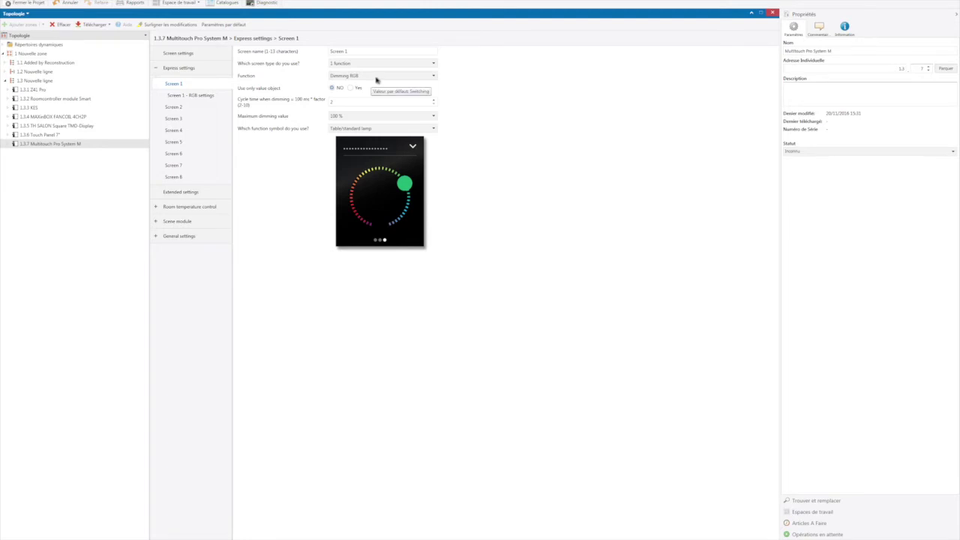
pyautogui.click(431, 129)
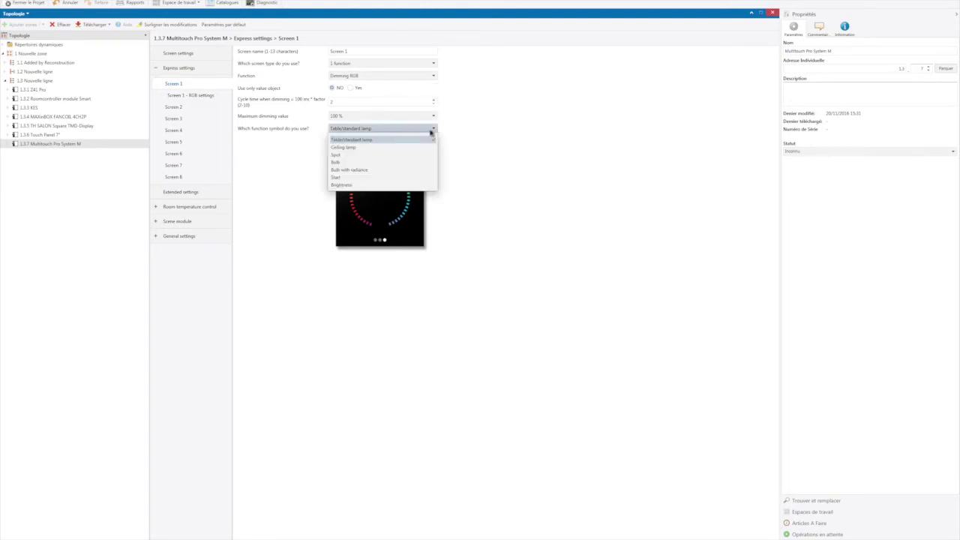
pyautogui.click(431, 130)
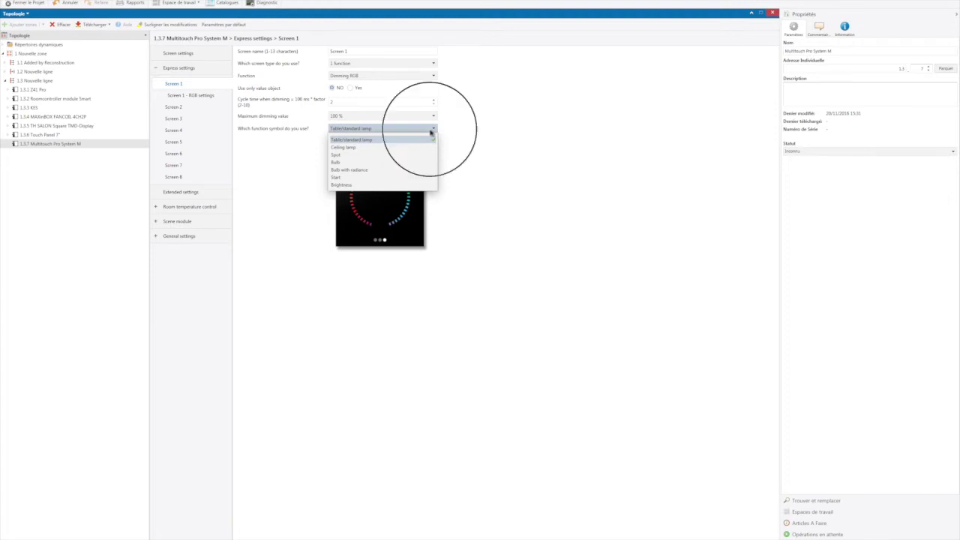
# Try the Roller shutter function for Screen 1, comparing its vertical design with the rotary design
pyautogui.click(380, 77)
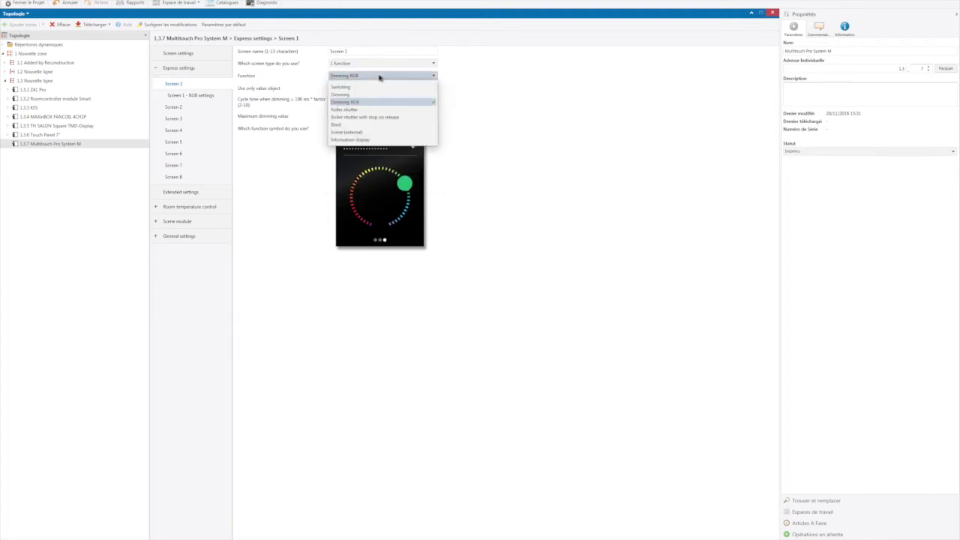
pyautogui.click(358, 109)
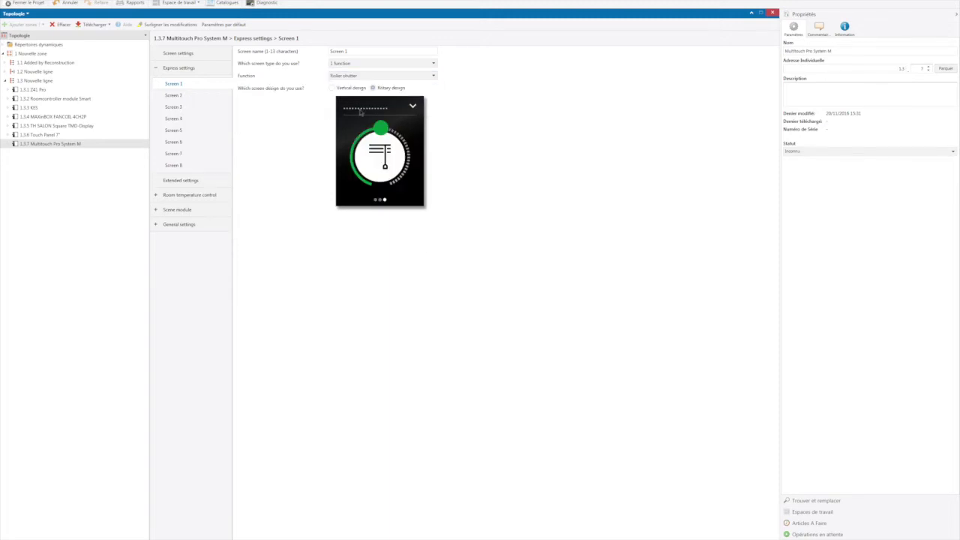
pyautogui.click(333, 88)
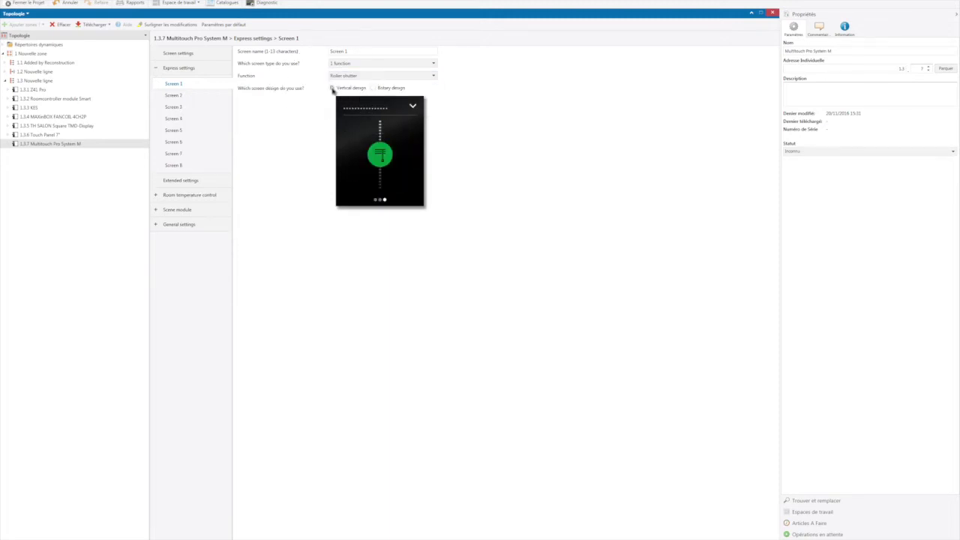
pyautogui.click(374, 89)
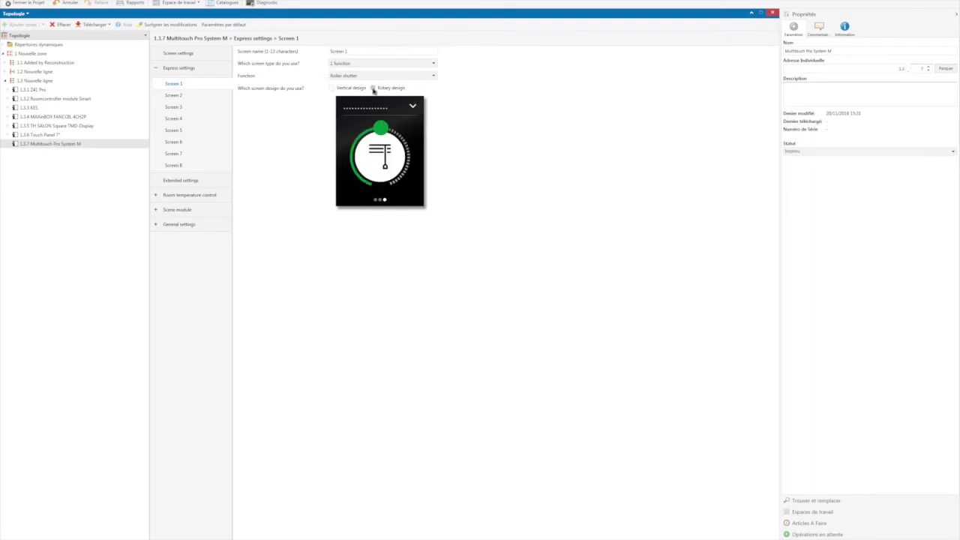
# Try the Roller shutter with stop on release function for Screen 1, followed by the Blind function
pyautogui.click(372, 78)
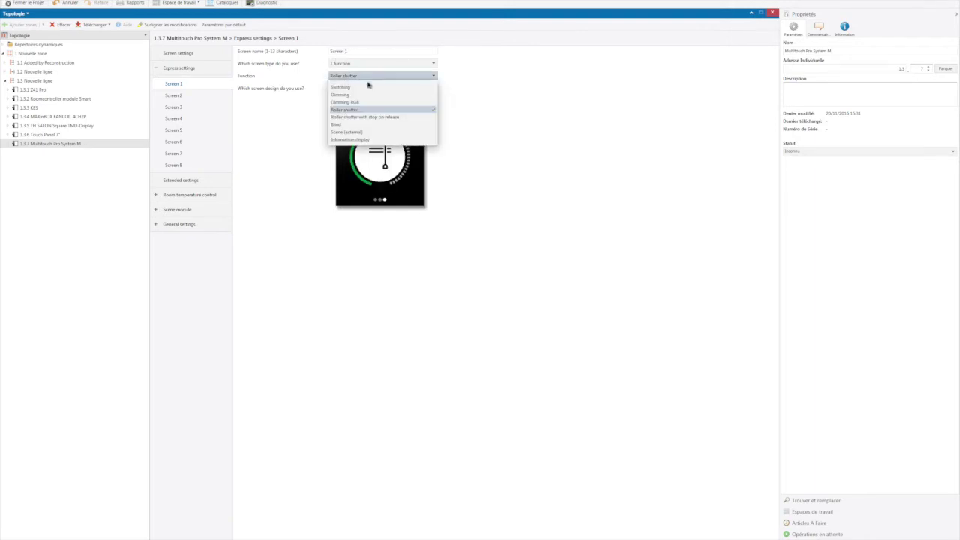
pyautogui.click(359, 118)
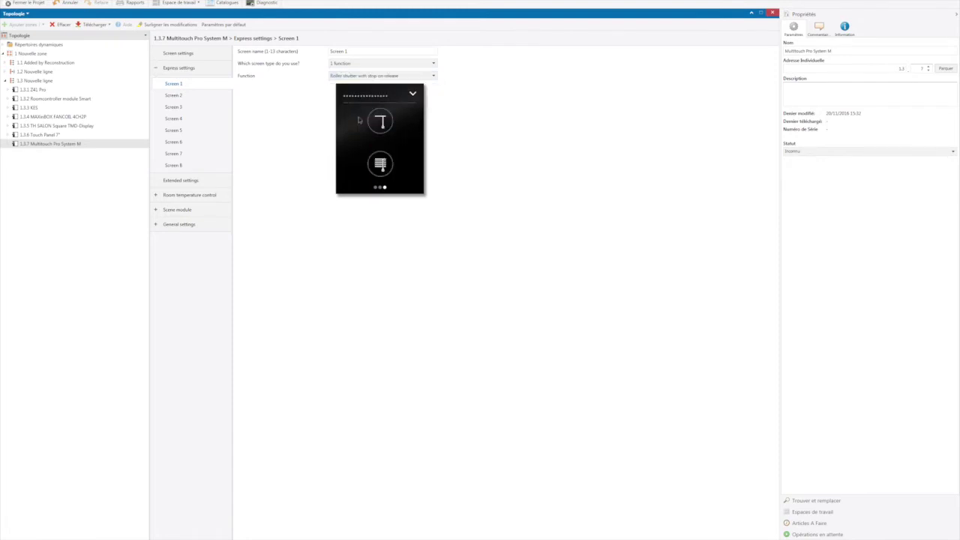
pyautogui.click(392, 75)
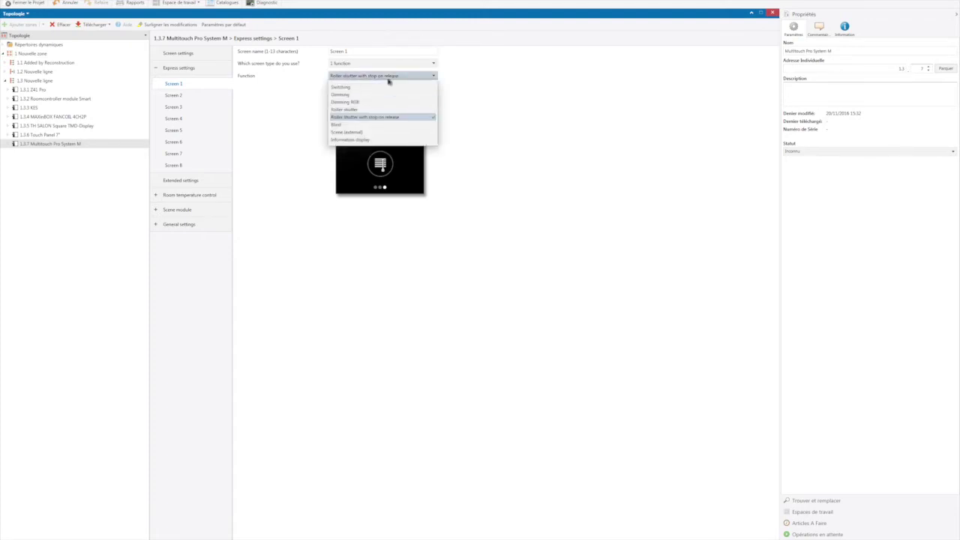
pyautogui.click(351, 125)
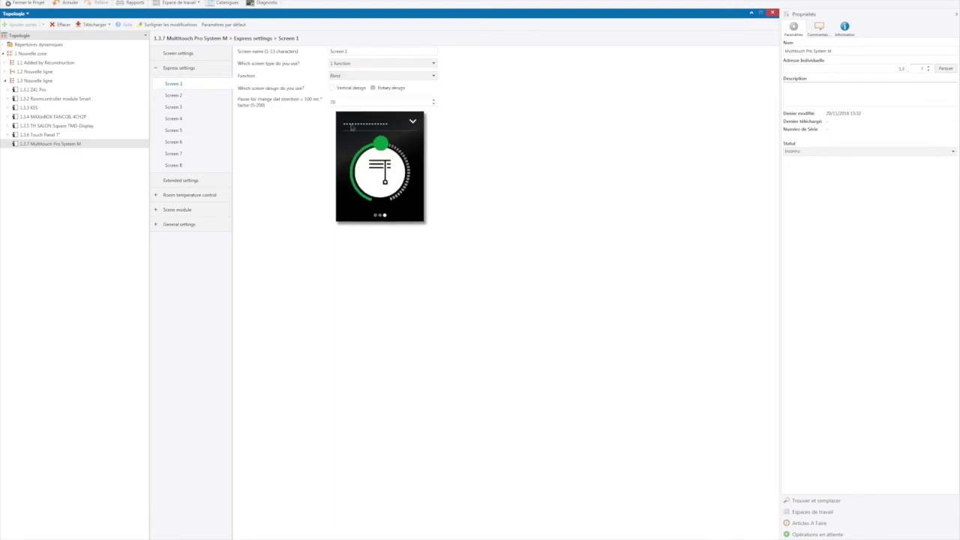
# Set Screen 1's function to Scene (external) and name Scene 1 Quit and Scene 2 Party
pyautogui.click(357, 76)
pyautogui.click(347, 131)
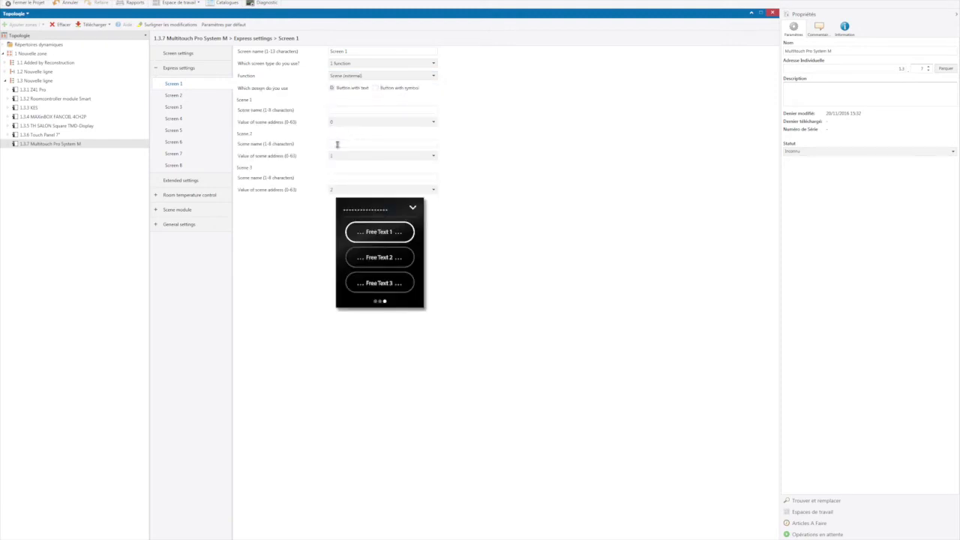
pyautogui.click(337, 109)
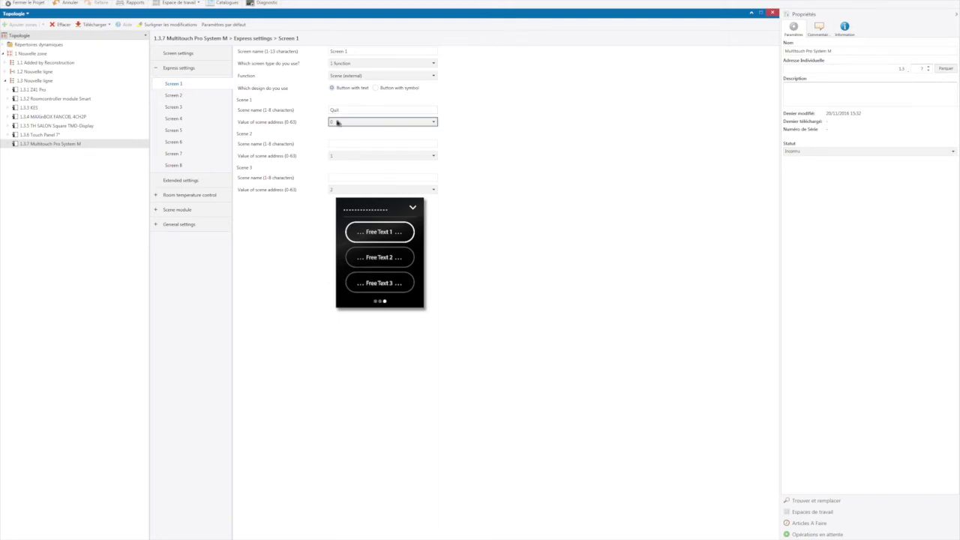
pyautogui.click(340, 144)
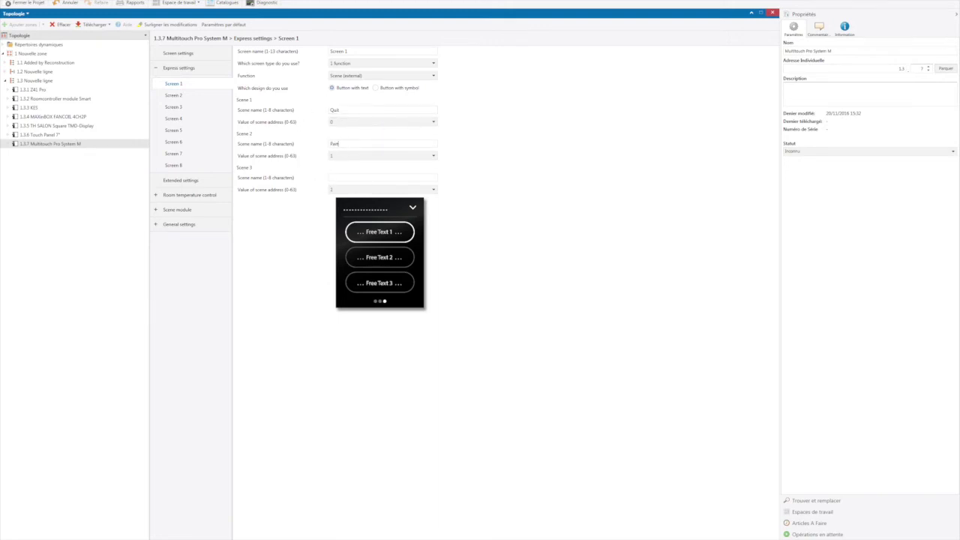
pyautogui.press('Tab')
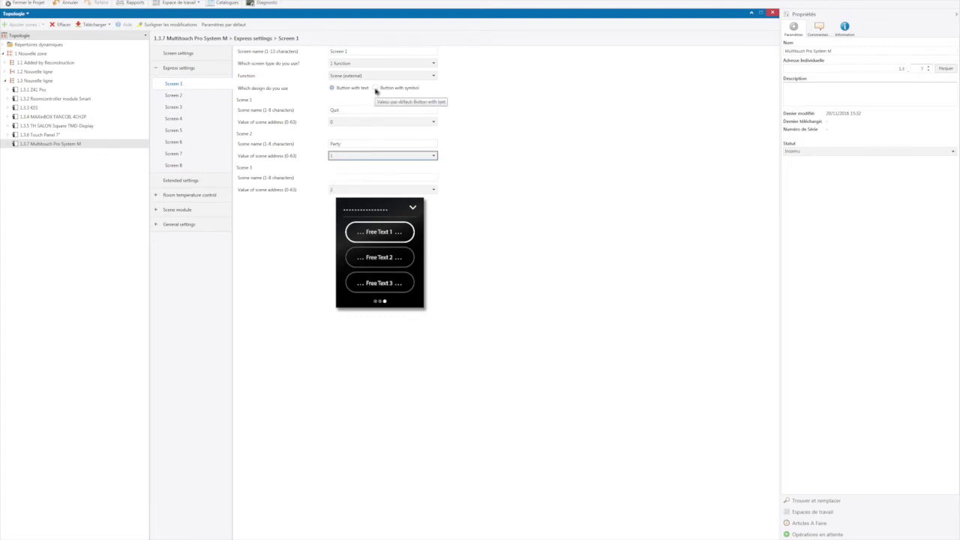
# Switch Screen 1's scene design to Button with symbol and review the function symbols available for Scene 1
pyautogui.click(376, 88)
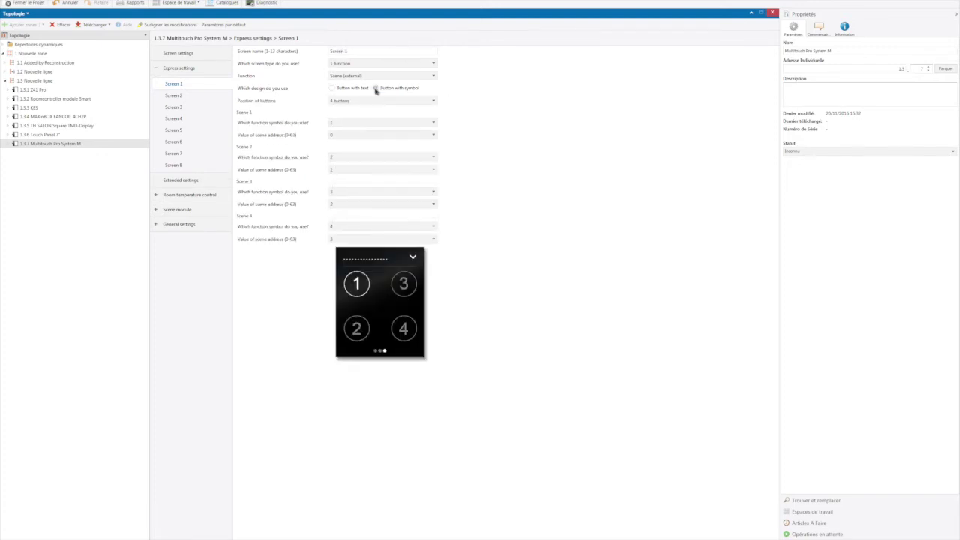
pyautogui.click(345, 123)
pyautogui.moveTo(440, 177); pyautogui.dragTo(437, 214)
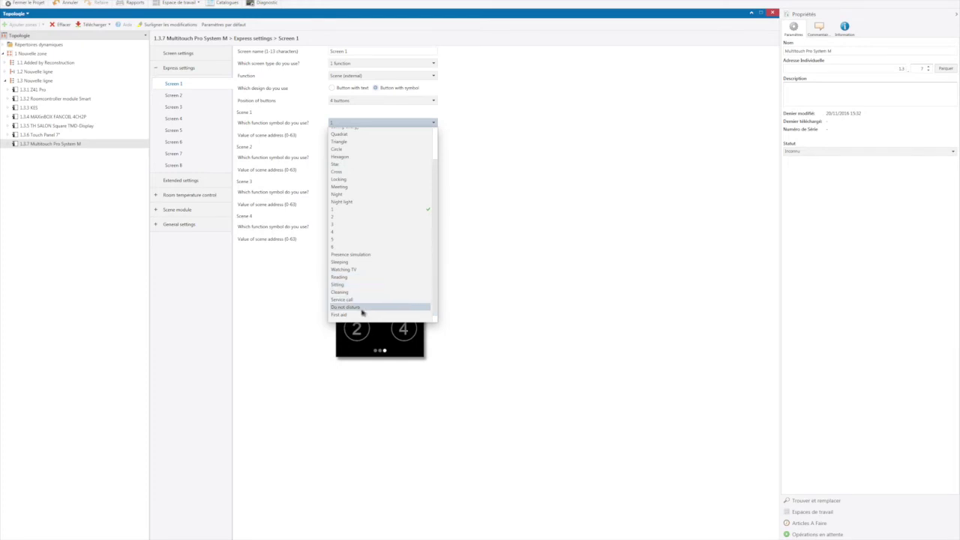
pyautogui.click(510, 285)
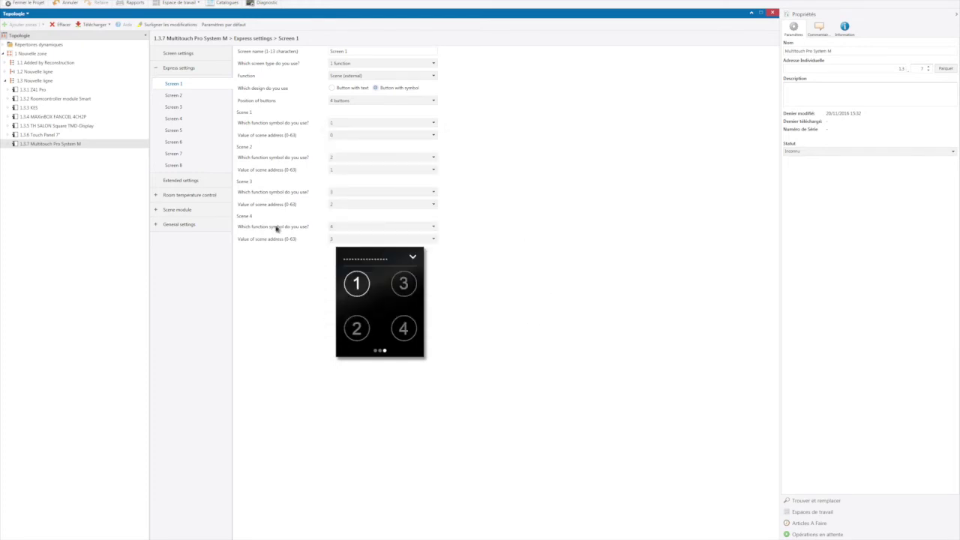
# Examine the general room temperature control parameters, including the controller type and the operation mode options after reset and after timed comfort mode
pyautogui.click(191, 182)
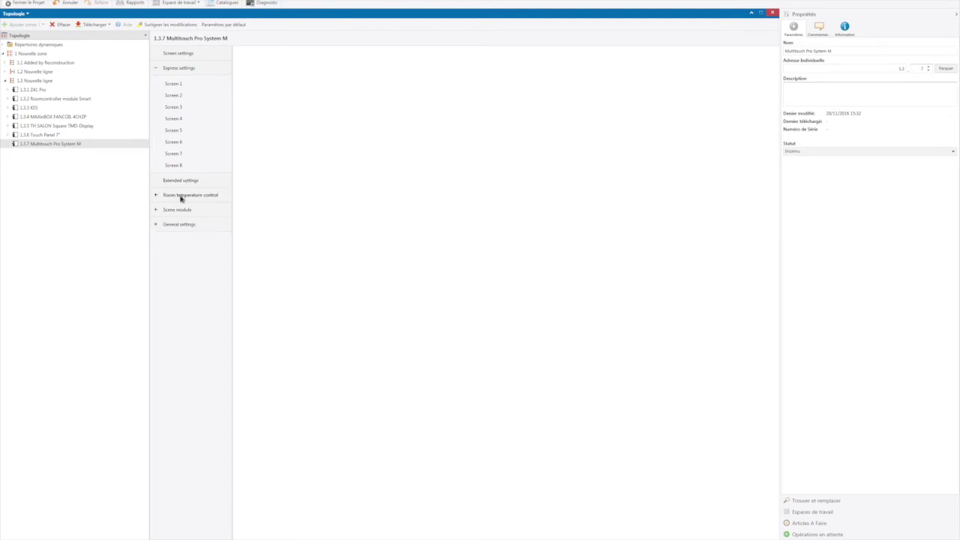
pyautogui.click(181, 197)
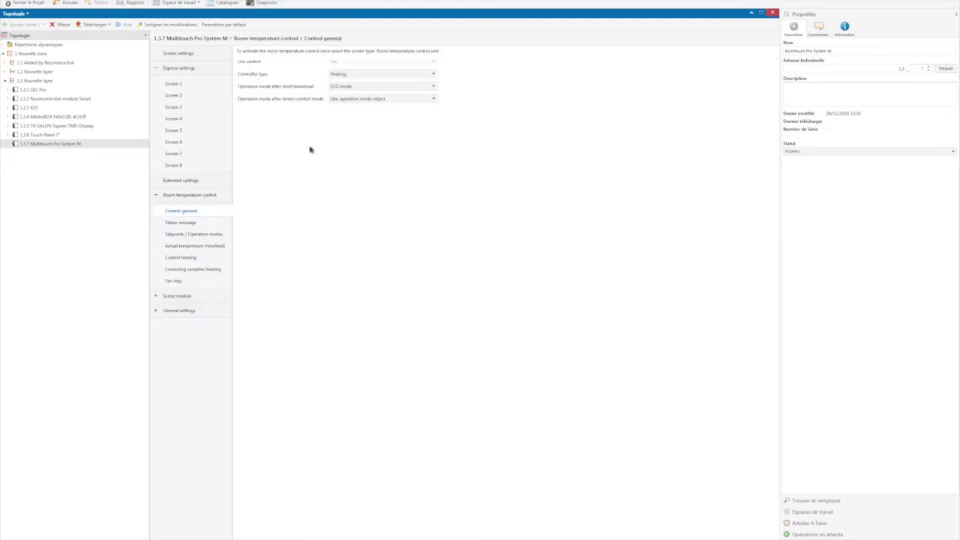
pyautogui.click(367, 77)
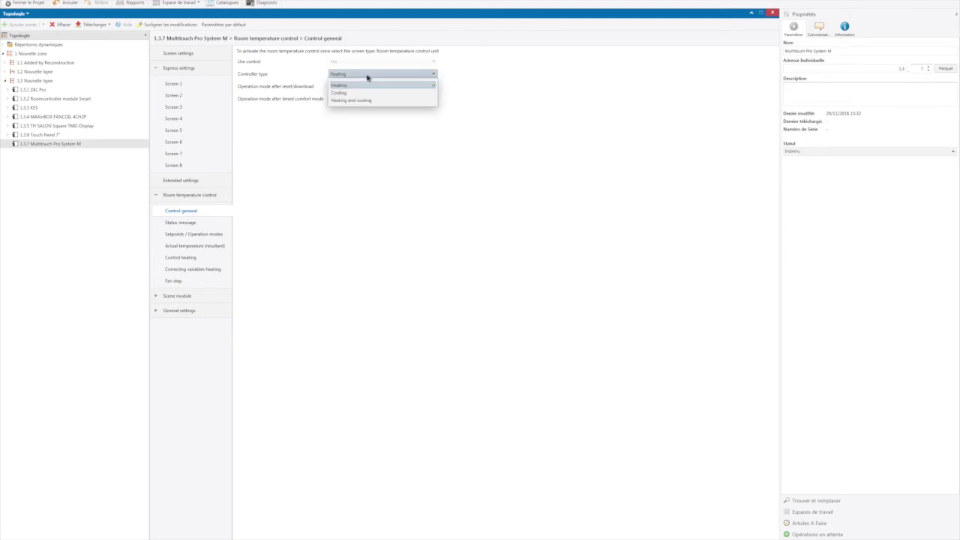
pyautogui.click(367, 76)
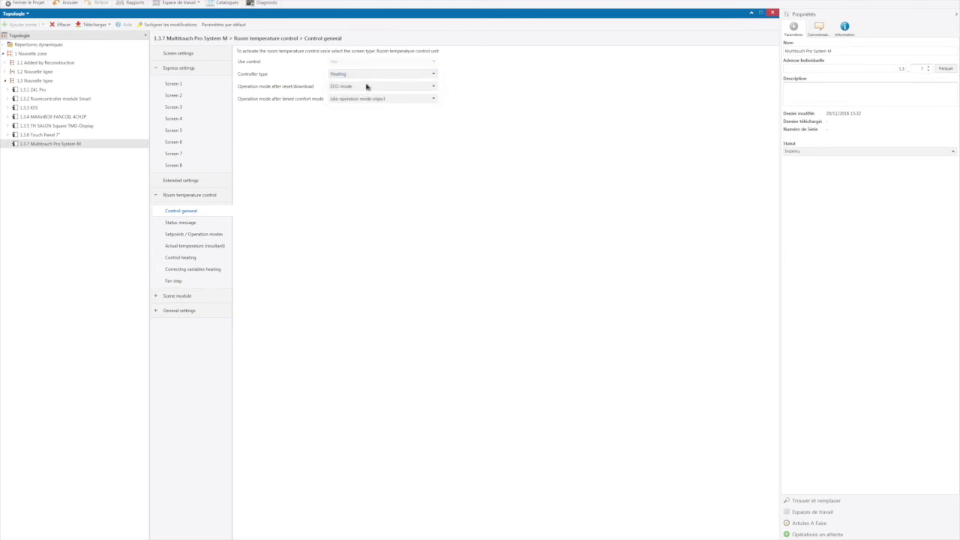
pyautogui.click(367, 90)
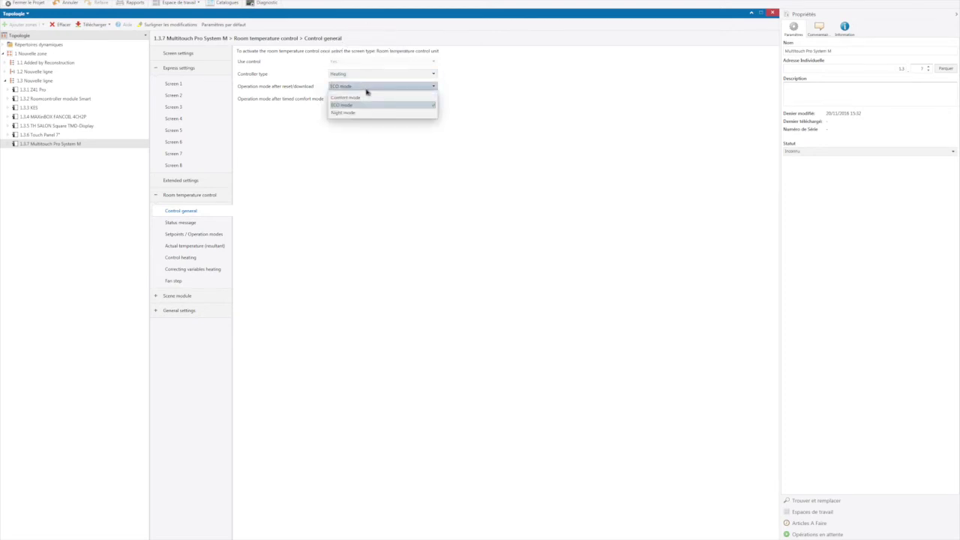
pyautogui.click(367, 90)
pyautogui.click(367, 100)
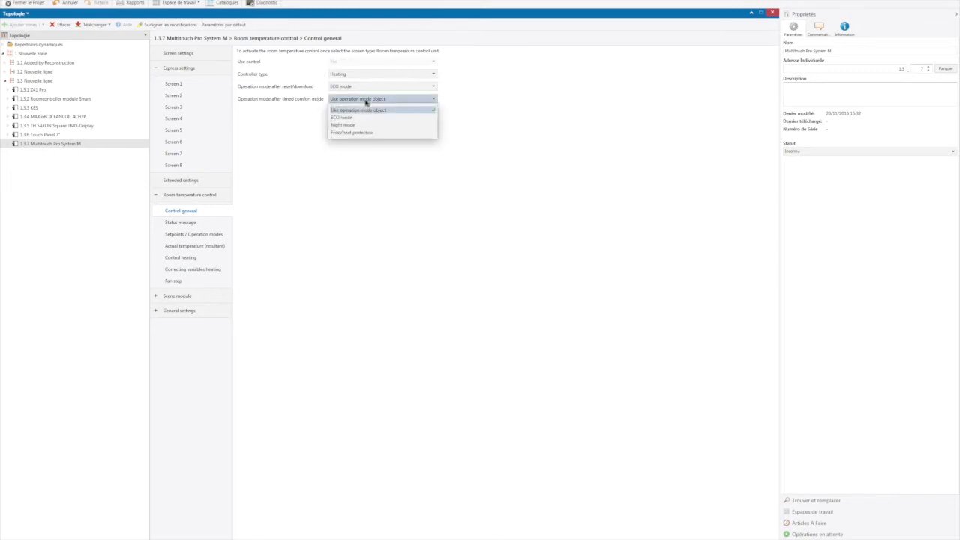
pyautogui.click(367, 100)
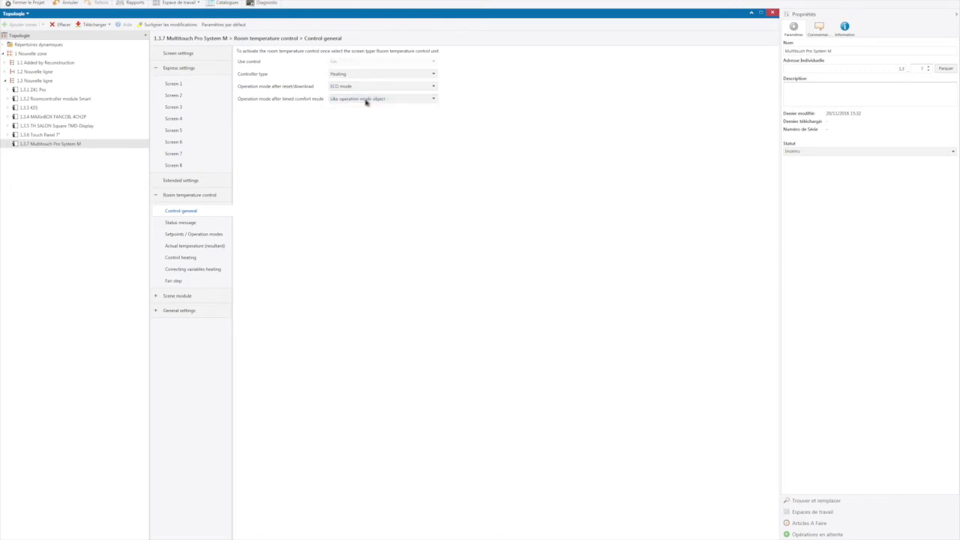
# Review the room temperature control's status message formats and the options for the 1 bit status object
pyautogui.click(190, 224)
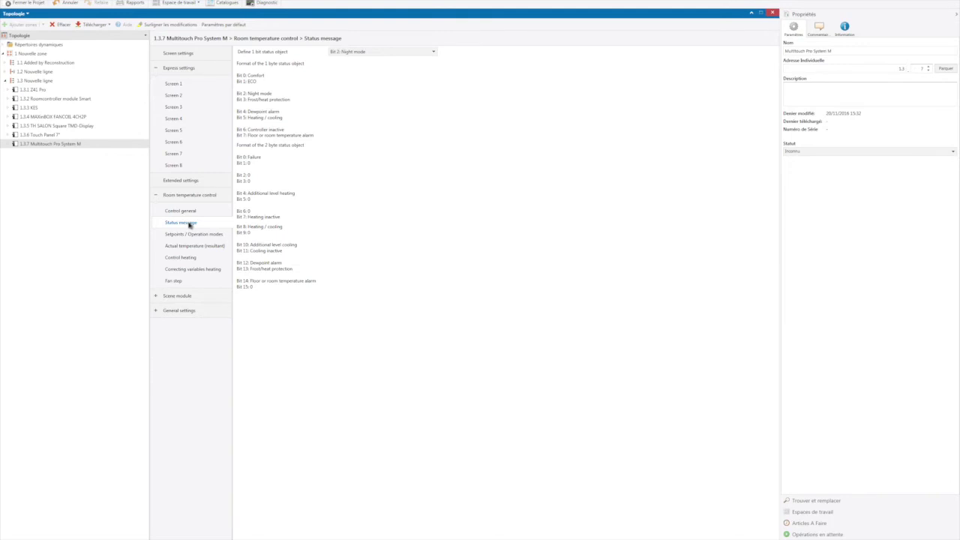
pyautogui.click(393, 53)
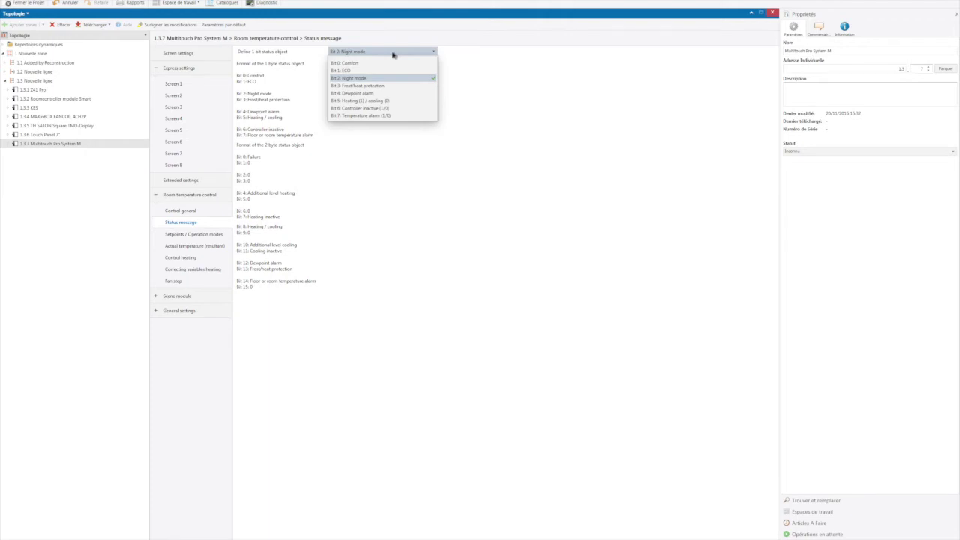
pyautogui.click(393, 54)
# Review the heating setpoint parameters, including the comfort setpoint's temperature options, and the actual temperature (resultant) parameters
pyautogui.click(189, 236)
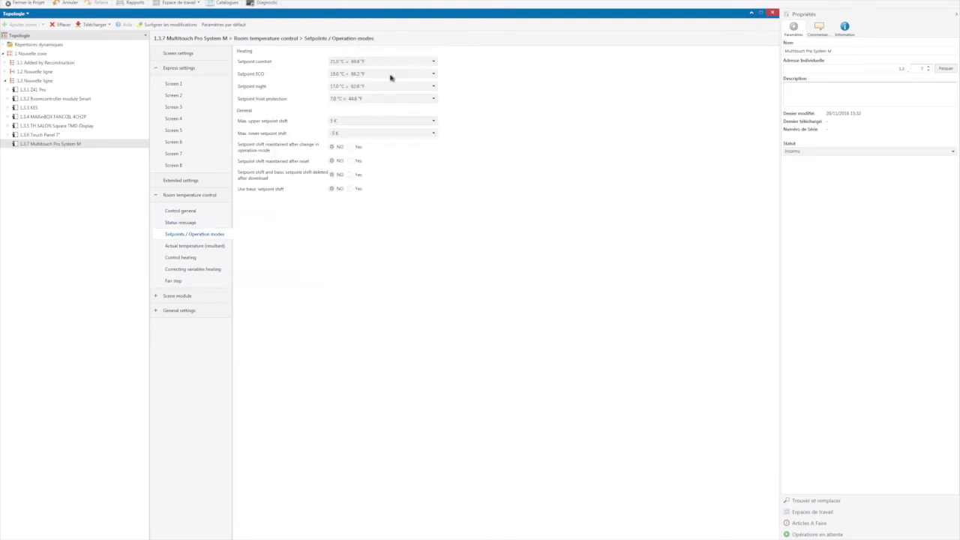
pyautogui.click(401, 63)
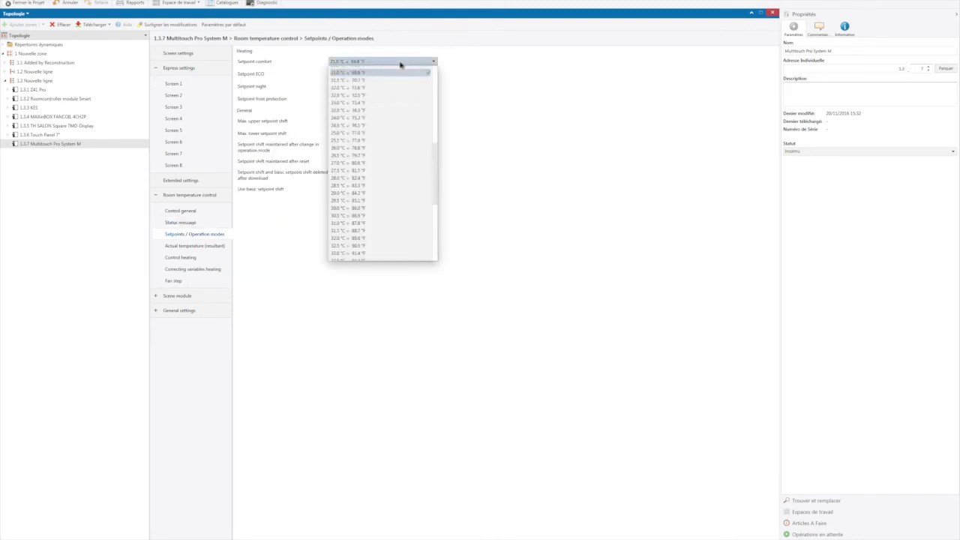
pyautogui.moveTo(436, 151); pyautogui.dragTo(436, 124)
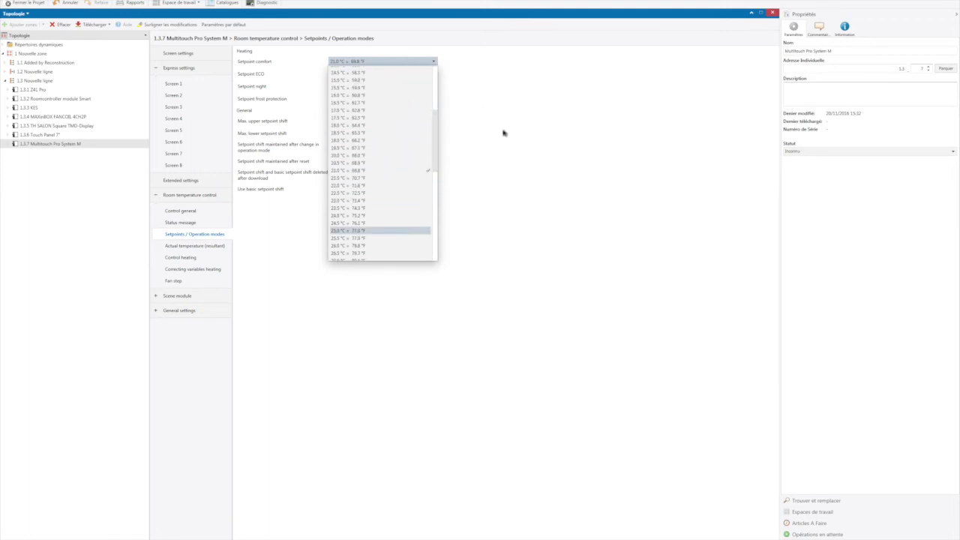
pyautogui.click(504, 133)
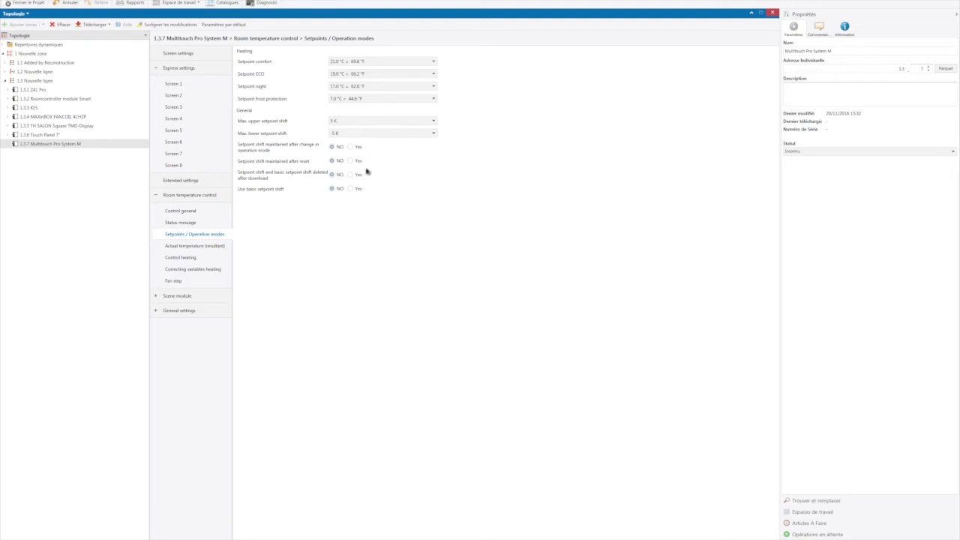
pyautogui.click(216, 247)
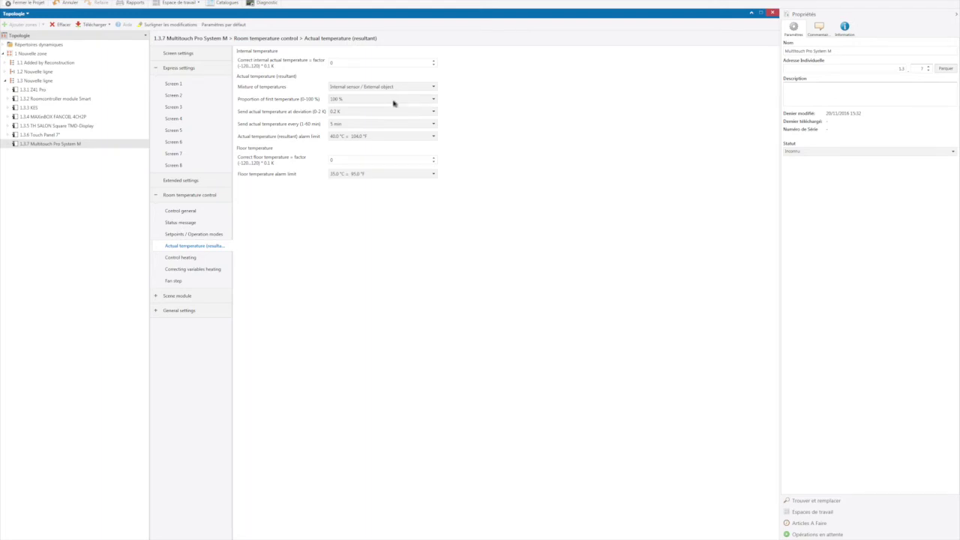
# Review the heating system options for room temperature control and enable the additional heating level
pyautogui.click(188, 258)
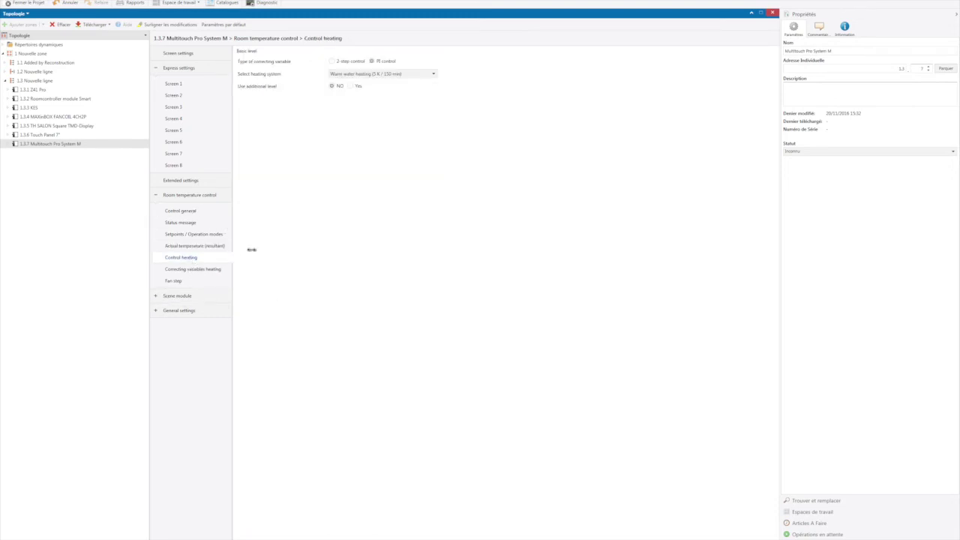
pyautogui.click(431, 77)
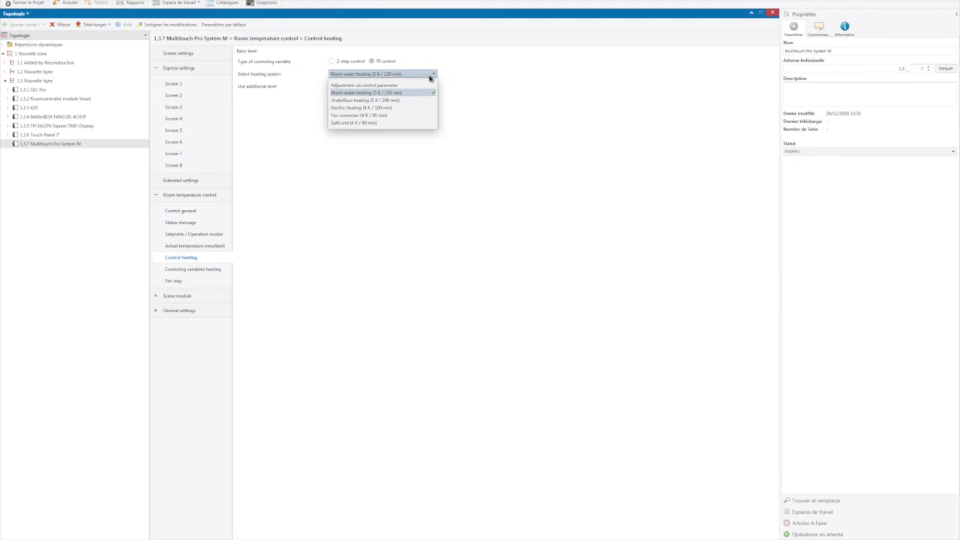
pyautogui.click(522, 91)
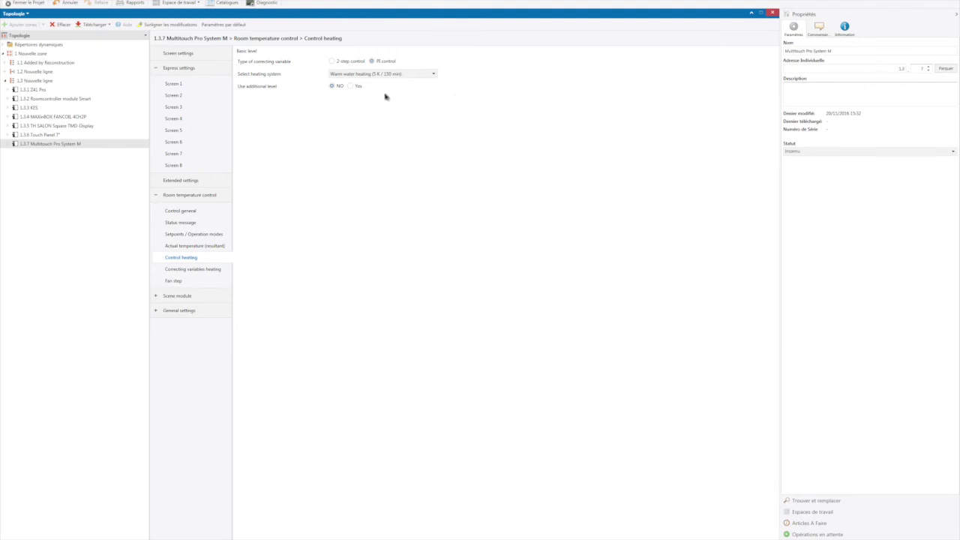
pyautogui.click(351, 87)
# Check the correcting variables for heating and enable the fan in the room temperature control's fan step settings
pyautogui.click(193, 270)
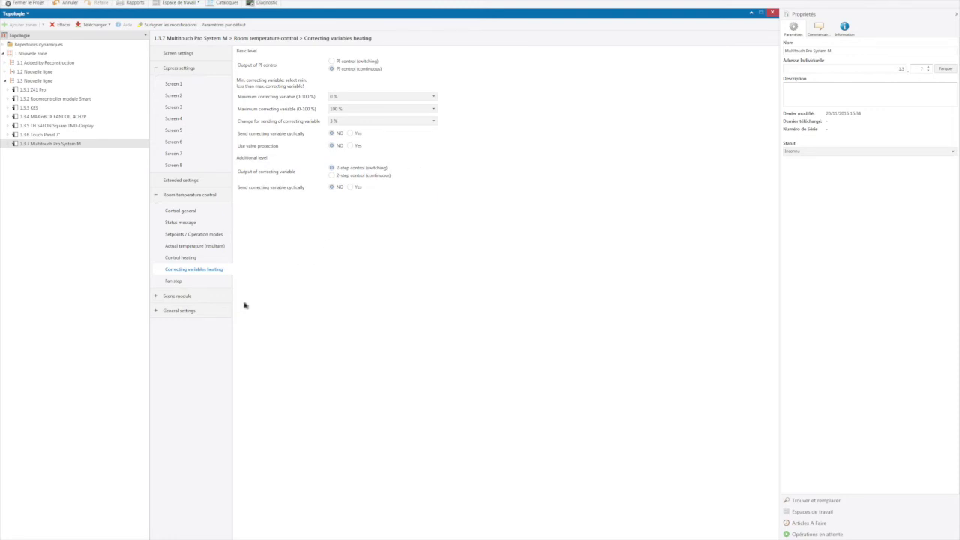
pyautogui.click(173, 281)
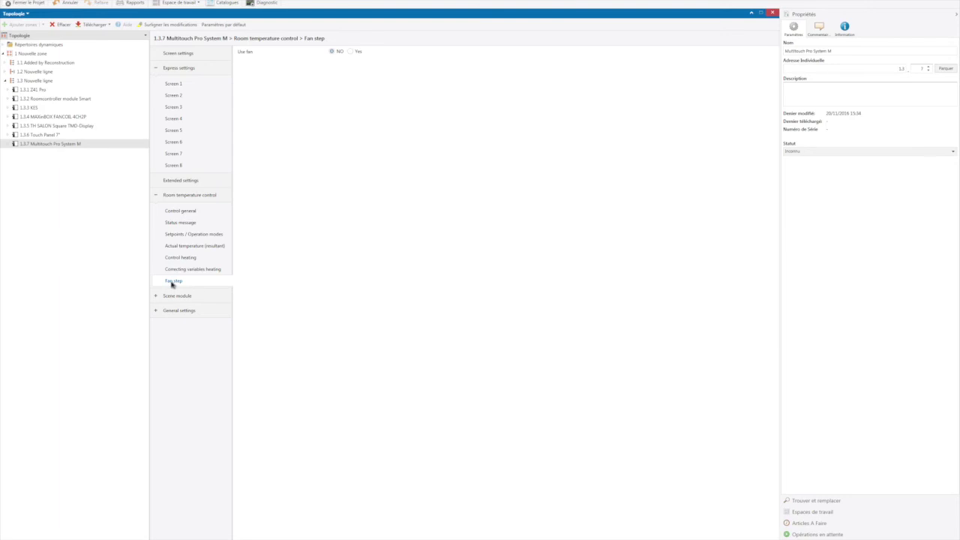
pyautogui.click(350, 52)
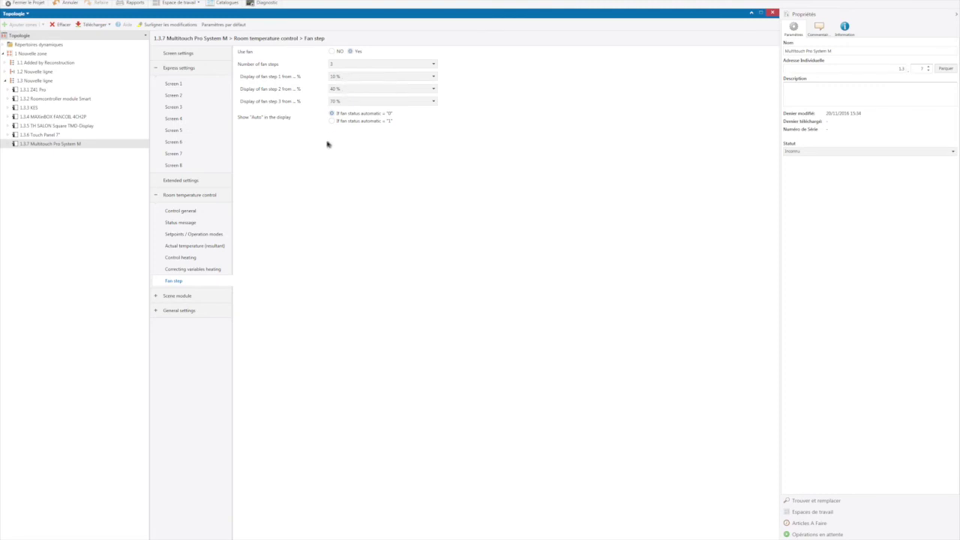
# Review the scene module screen's button position options and the function symbols available for scene 1
pyautogui.click(188, 300)
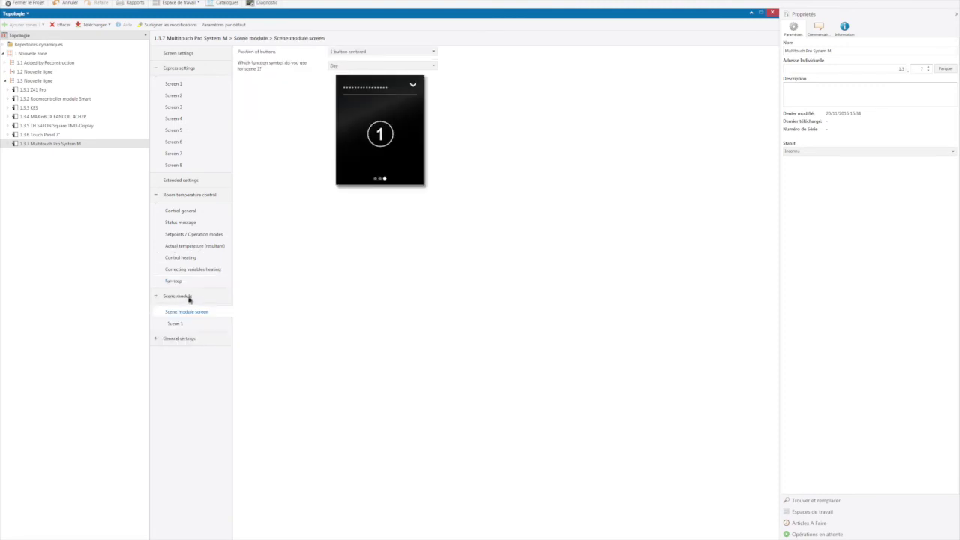
pyautogui.click(385, 54)
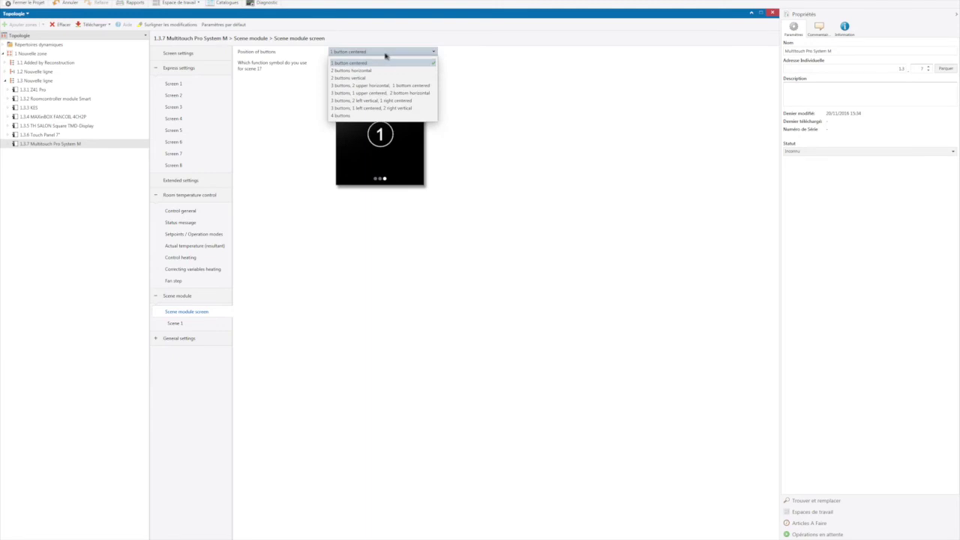
pyautogui.click(386, 55)
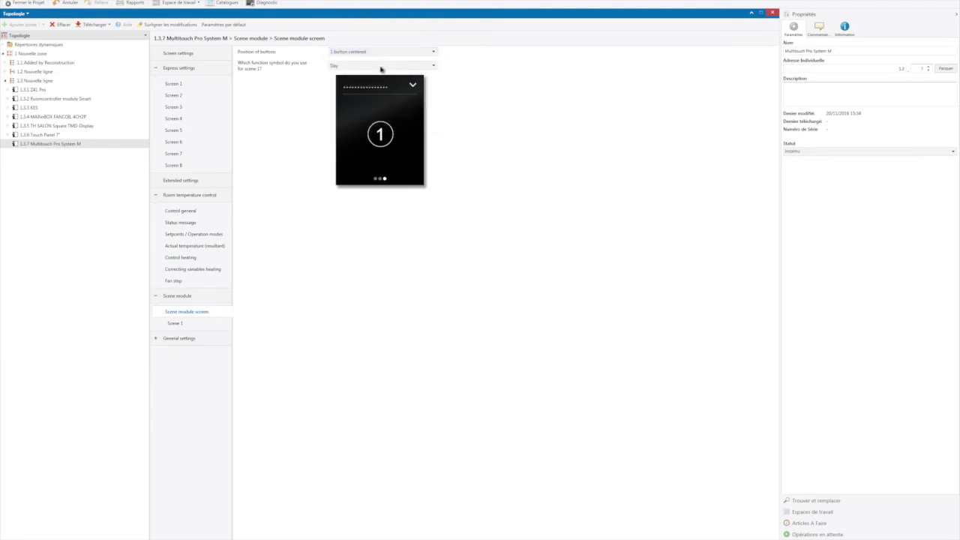
pyautogui.click(381, 67)
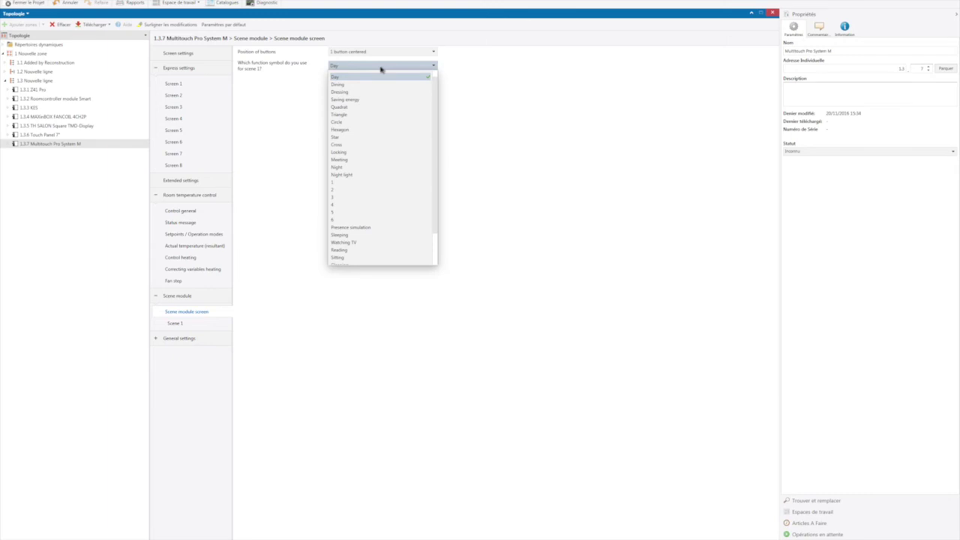
pyautogui.scroll(-2, 360, 153)
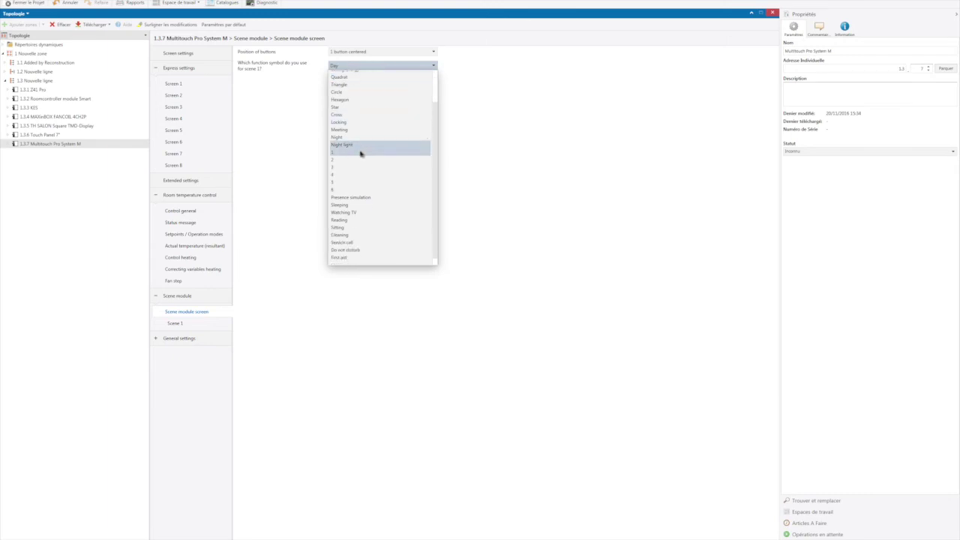
pyautogui.click(276, 150)
# Enable standby, a screen saver with a user defined logo, and the general screen lock in the user interface settings
pyautogui.click(181, 344)
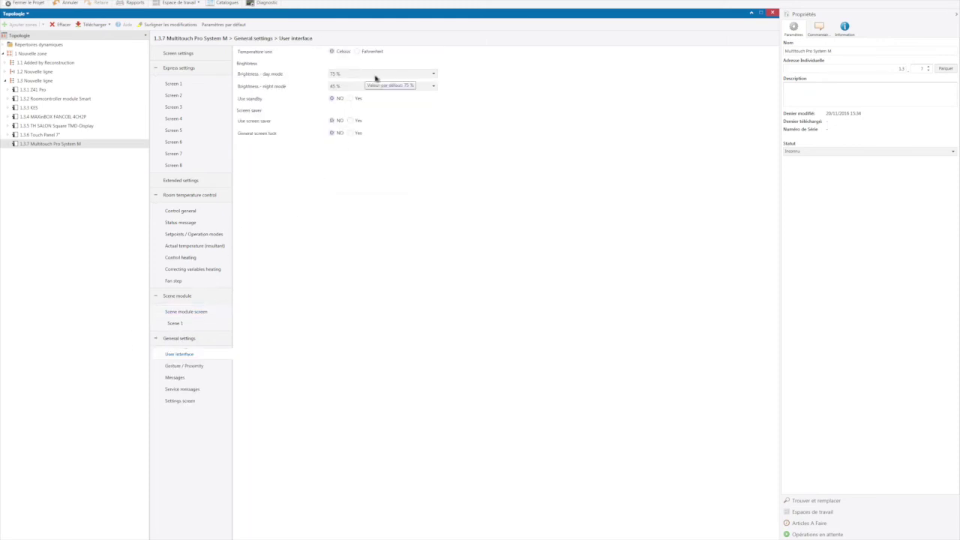
pyautogui.click(350, 98)
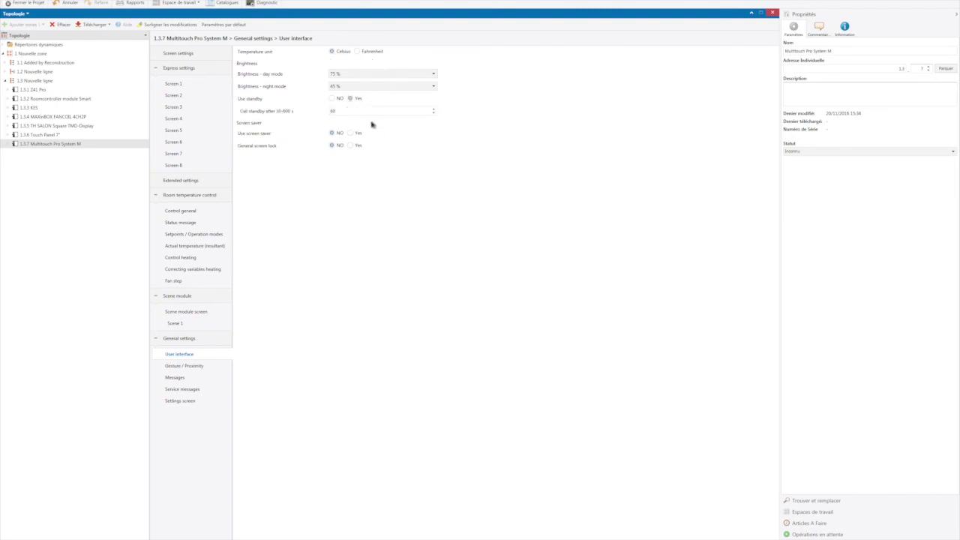
pyautogui.click(350, 133)
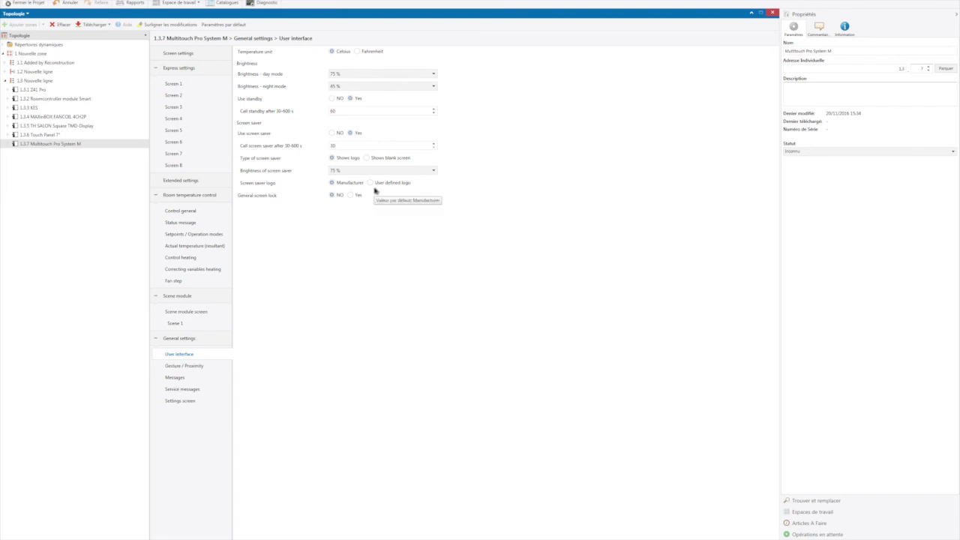
pyautogui.click(370, 183)
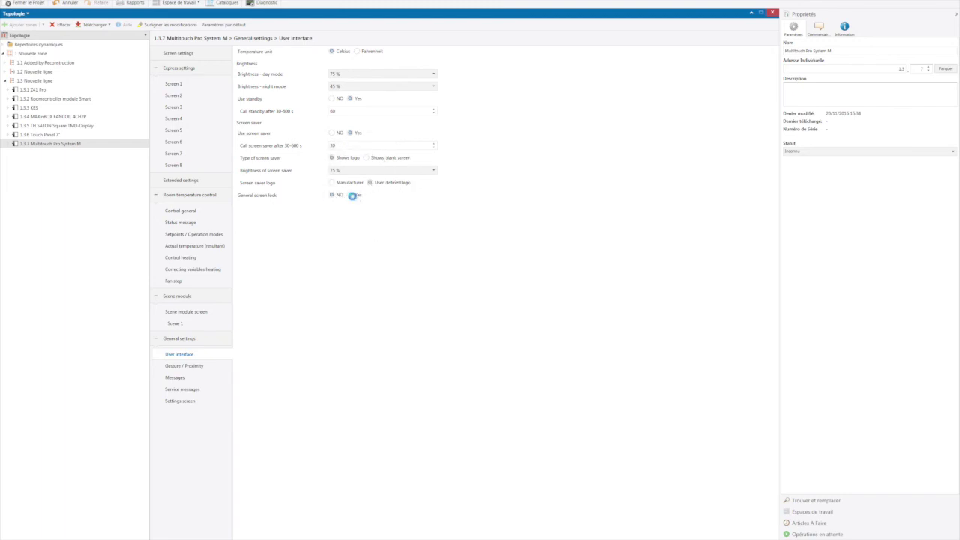
pyautogui.click(350, 195)
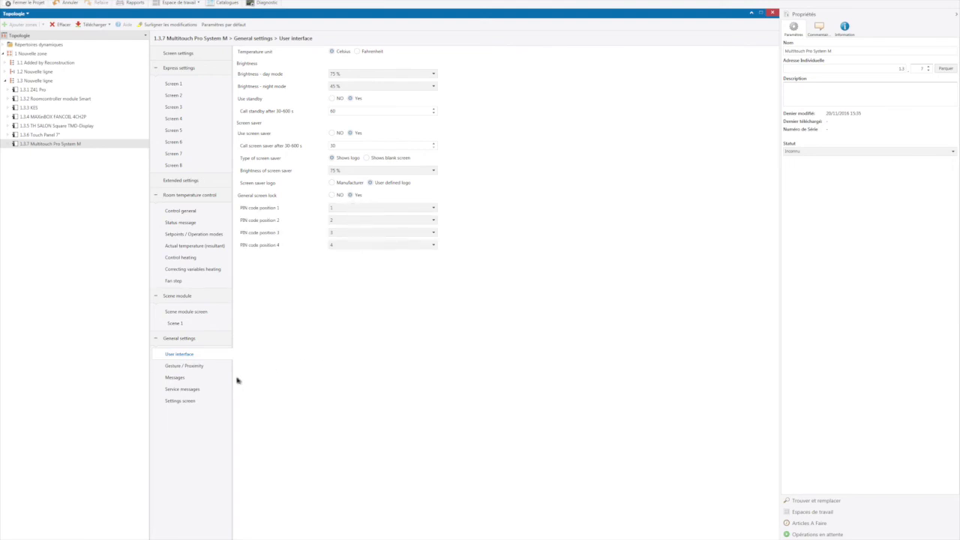
# Enable the gesture function and review the sensor sensitivity options and the telegram options for moving left and right
pyautogui.click(187, 367)
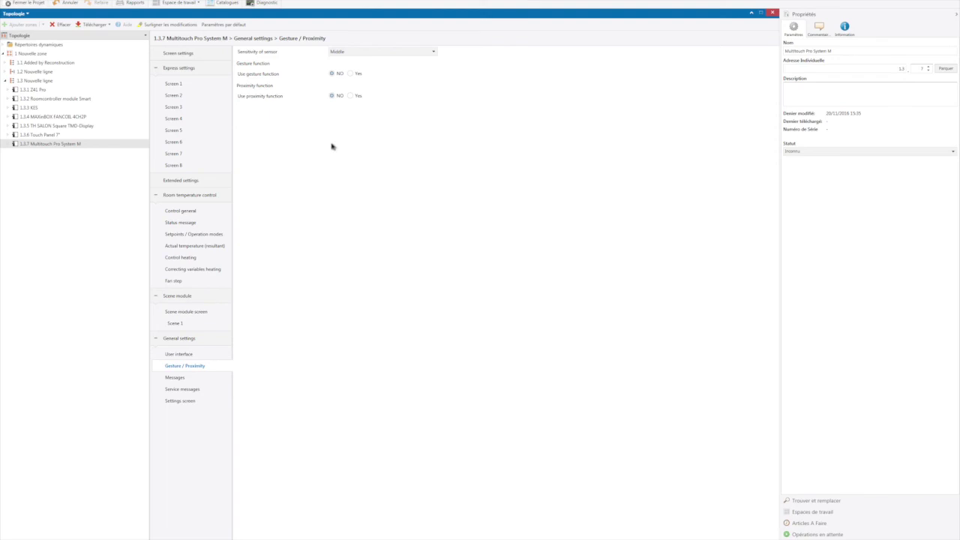
pyautogui.click(407, 52)
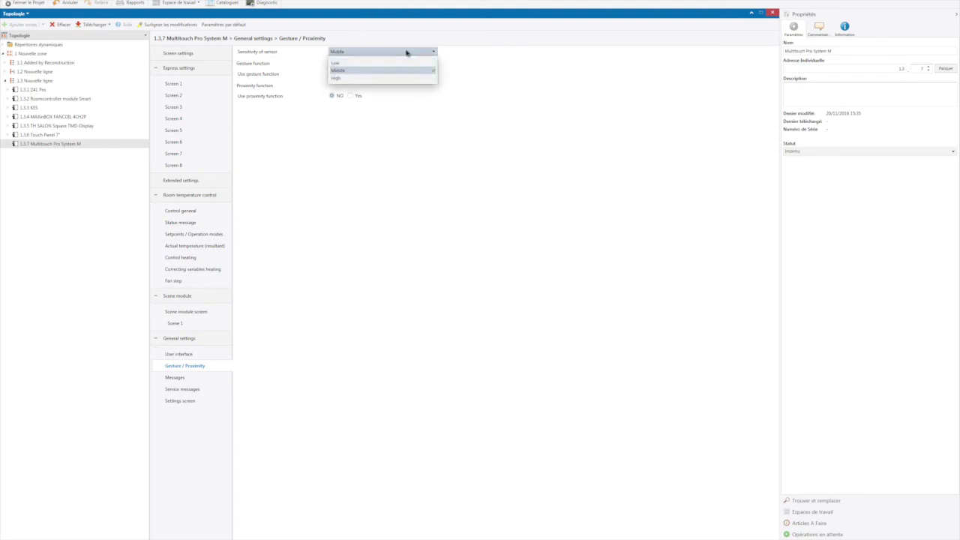
pyautogui.click(407, 52)
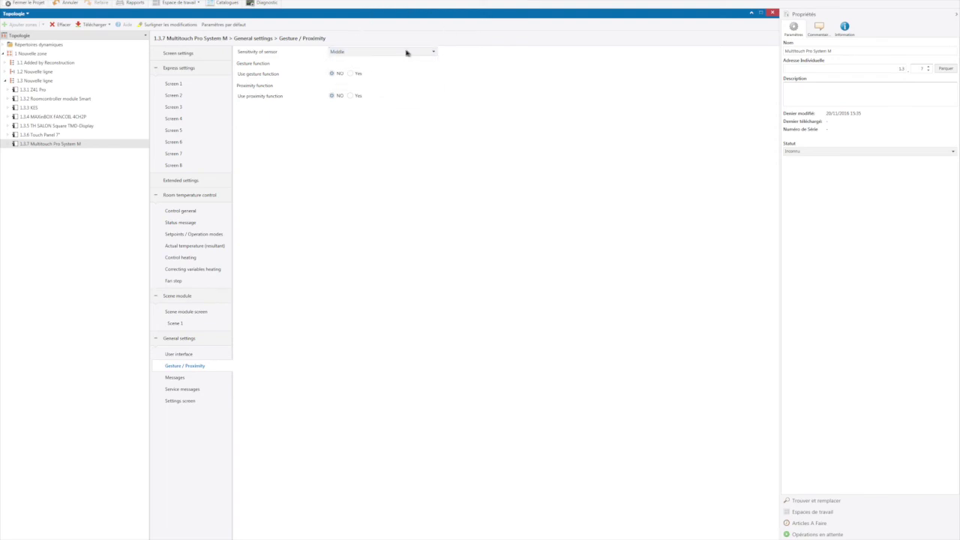
pyautogui.click(350, 74)
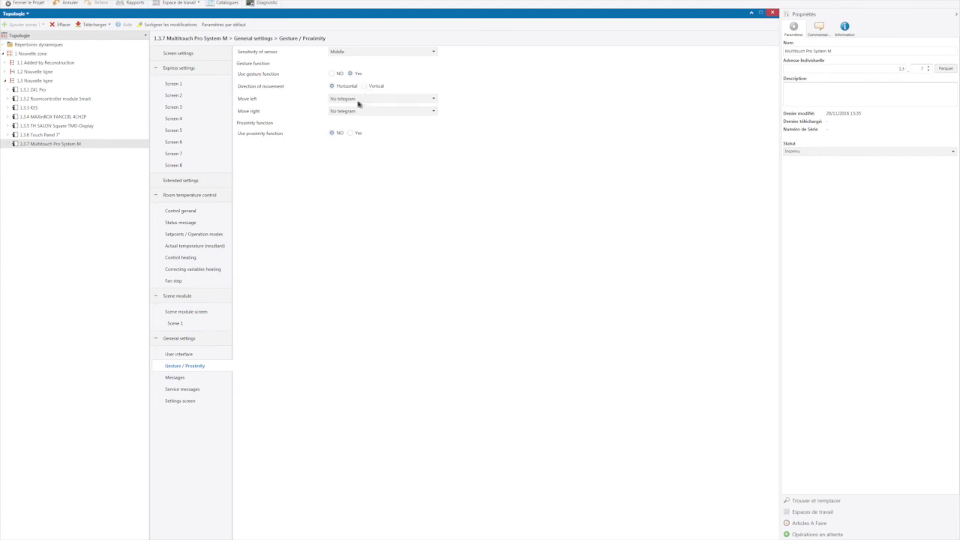
pyautogui.click(366, 99)
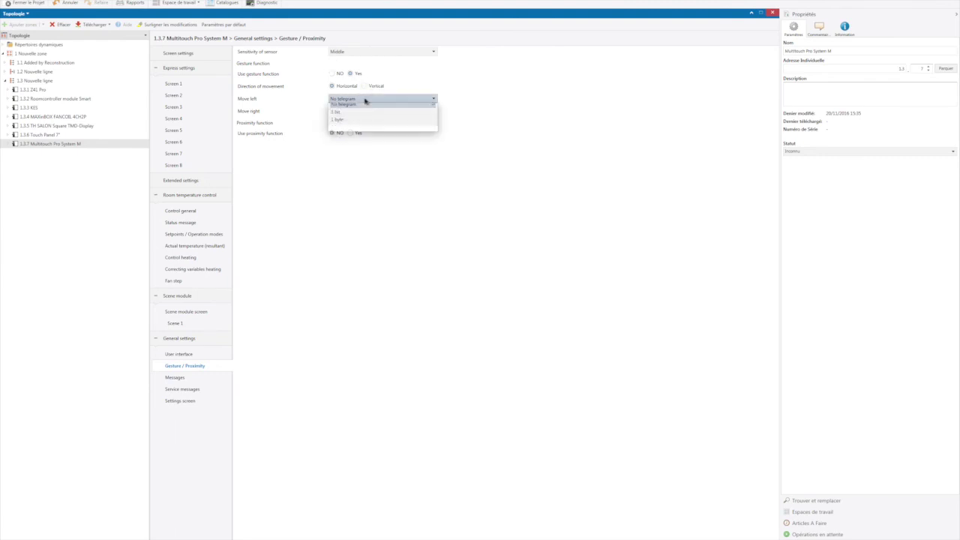
pyautogui.click(366, 99)
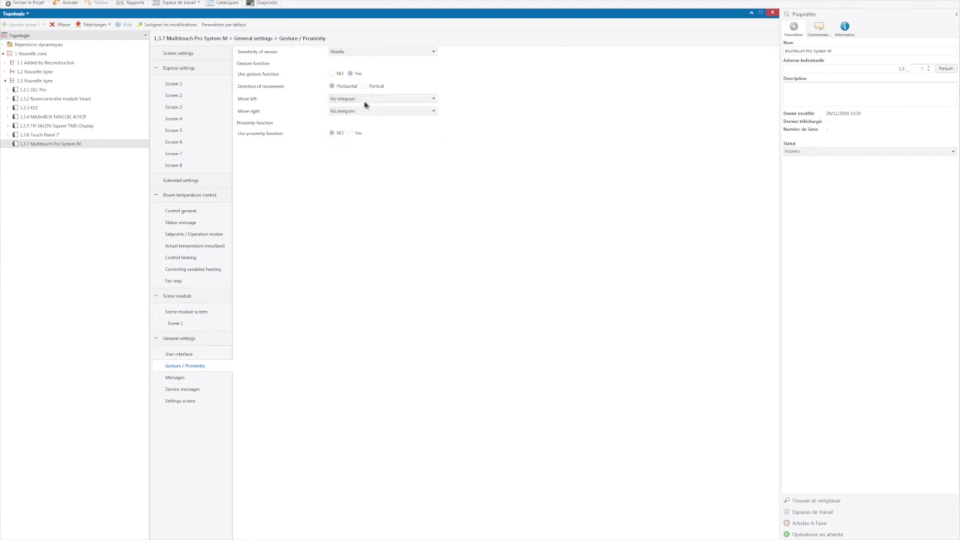
pyautogui.click(366, 112)
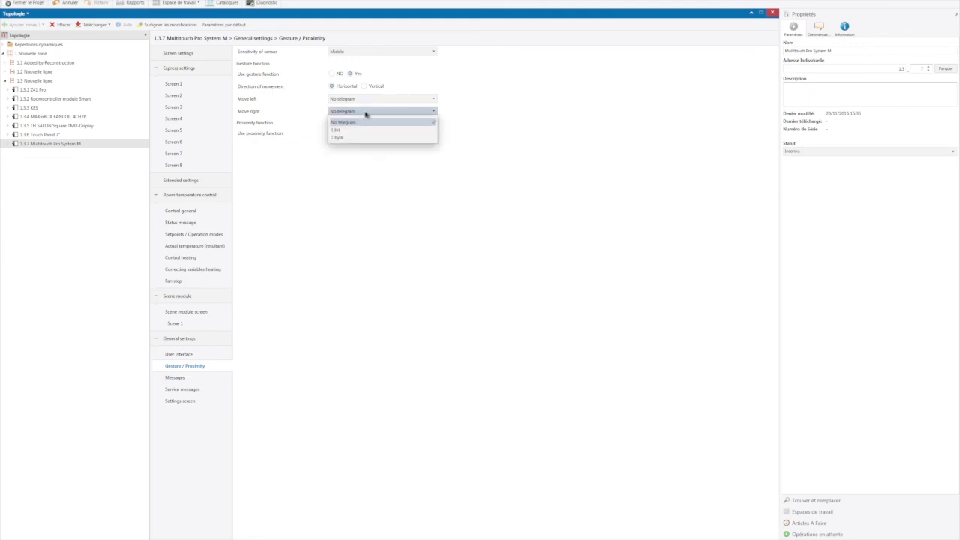
pyautogui.click(365, 113)
# Enable the proximity function and review the telegram options for when proximity is detected
pyautogui.click(353, 136)
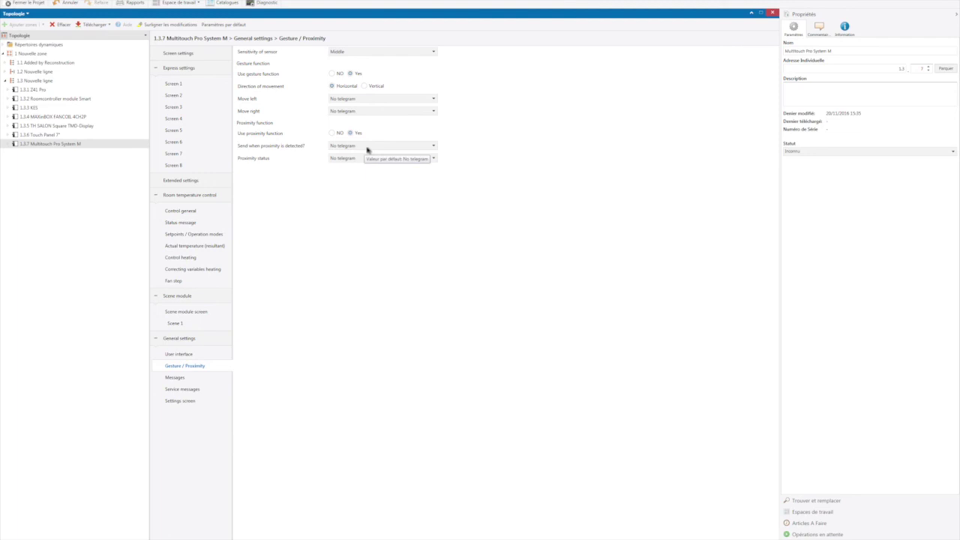
pyautogui.click(367, 146)
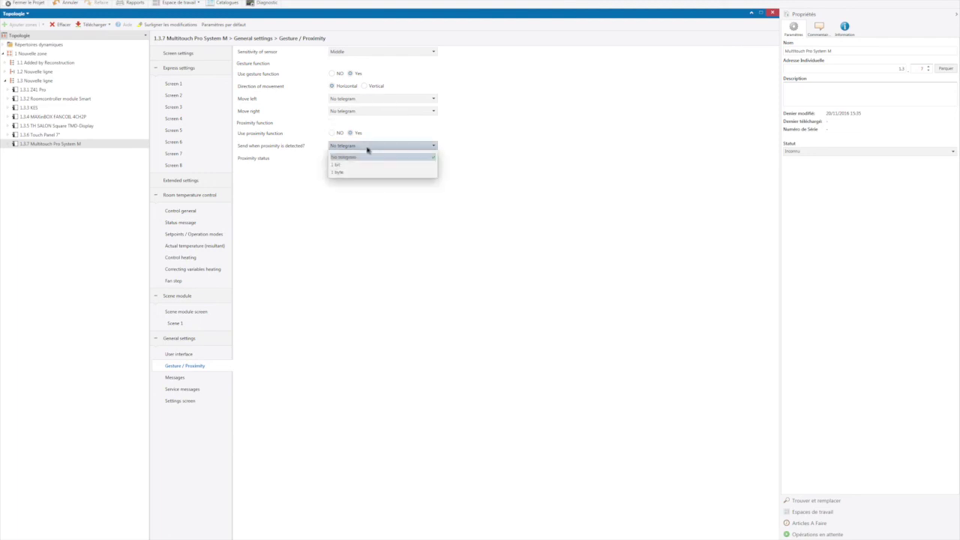
pyautogui.click(367, 149)
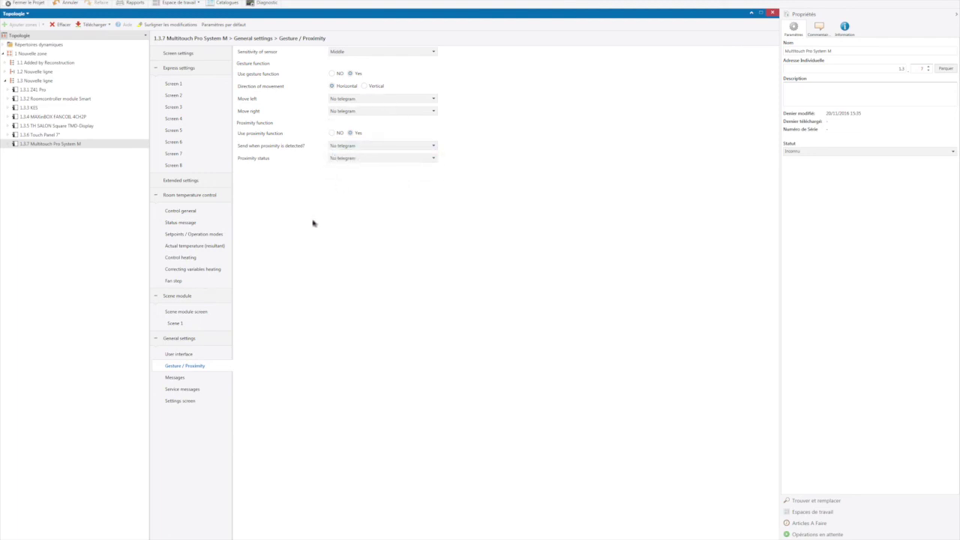
# Enable messages in the general settings and review the options for how many messages to use
pyautogui.click(180, 378)
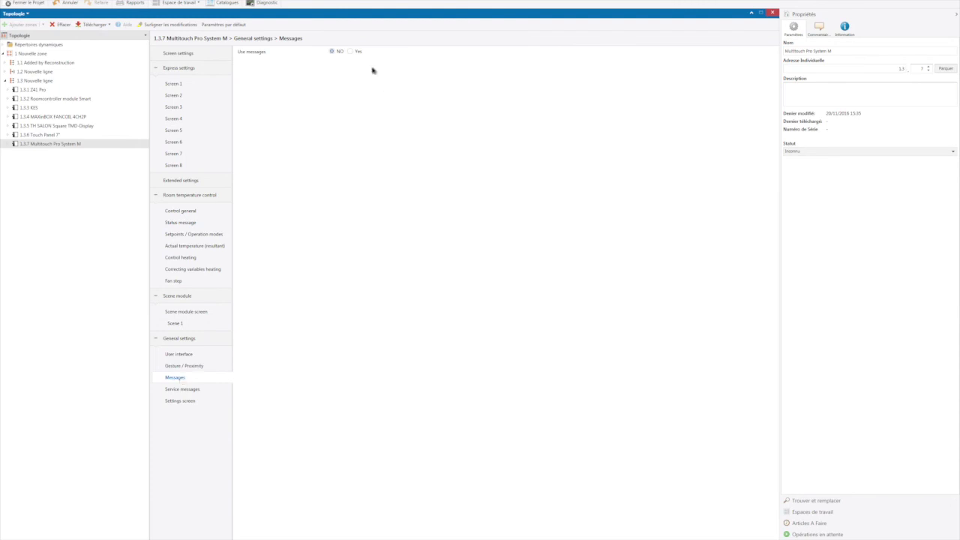
pyautogui.click(353, 53)
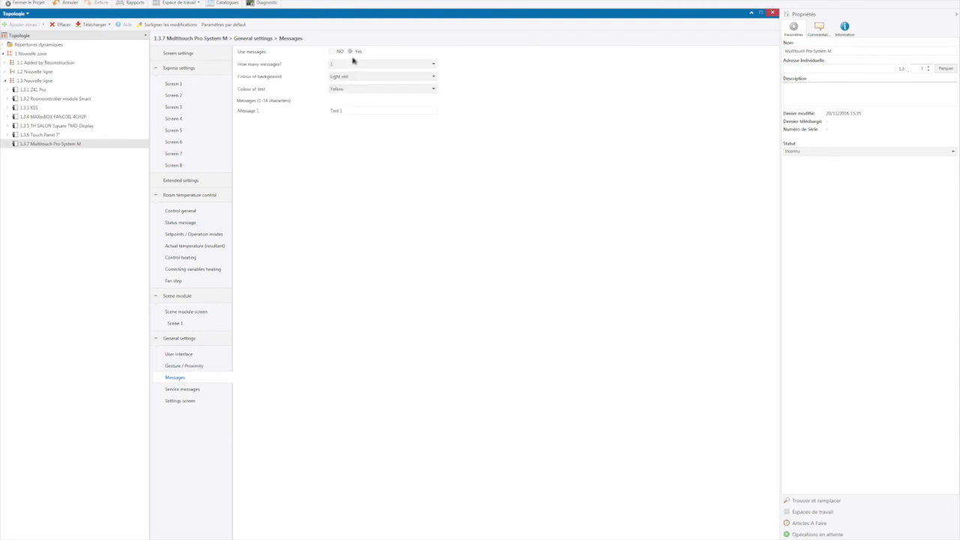
pyautogui.click(367, 66)
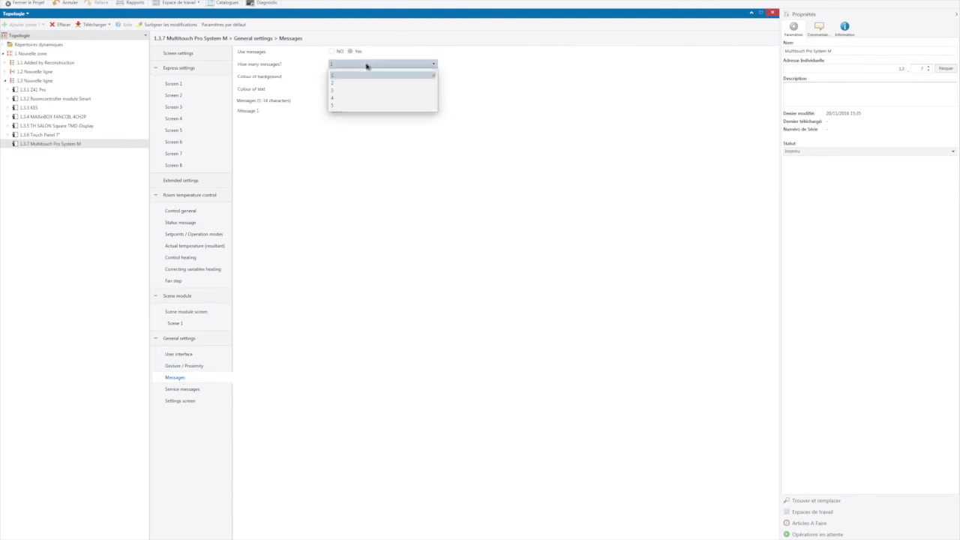
pyautogui.click(367, 66)
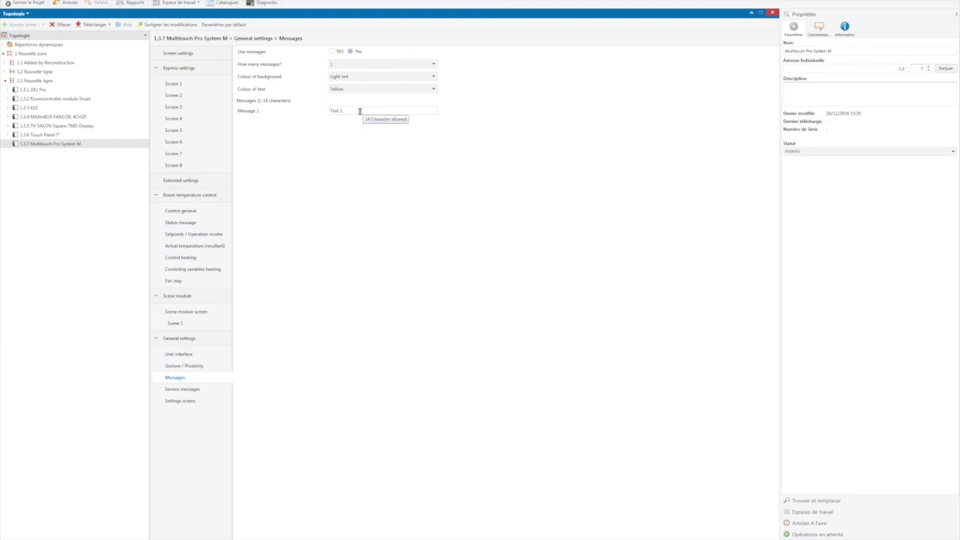
# Enable service messages and review the symbols available for service symbol 1
pyautogui.click(180, 391)
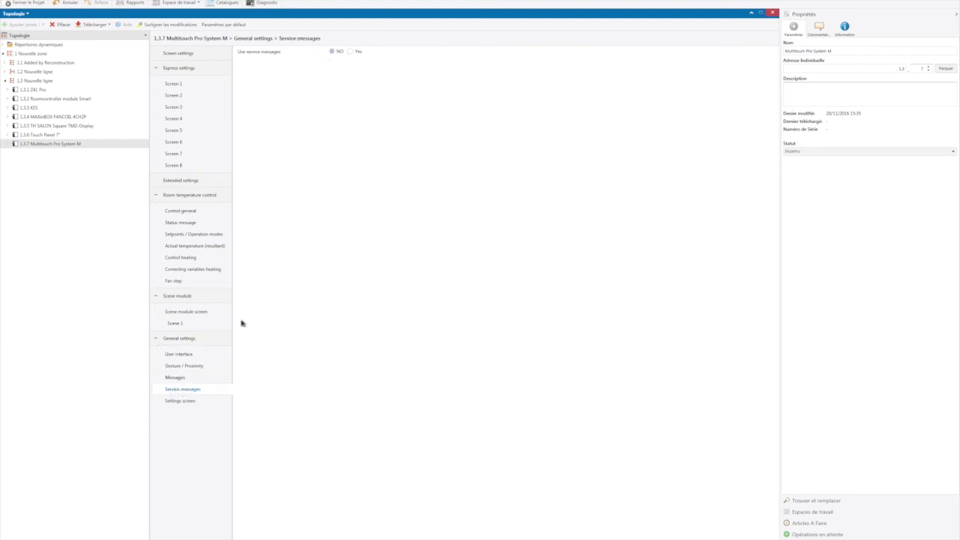
pyautogui.click(352, 52)
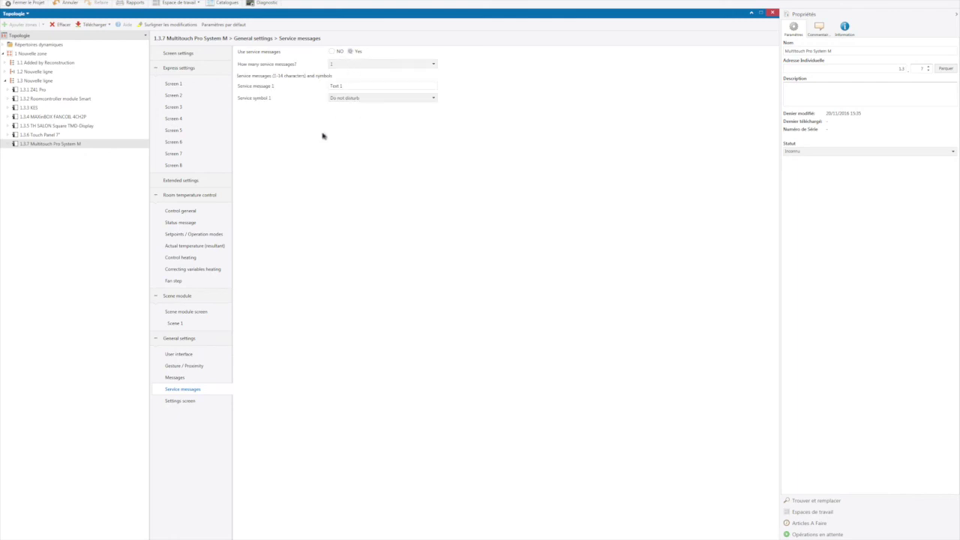
pyautogui.click(362, 99)
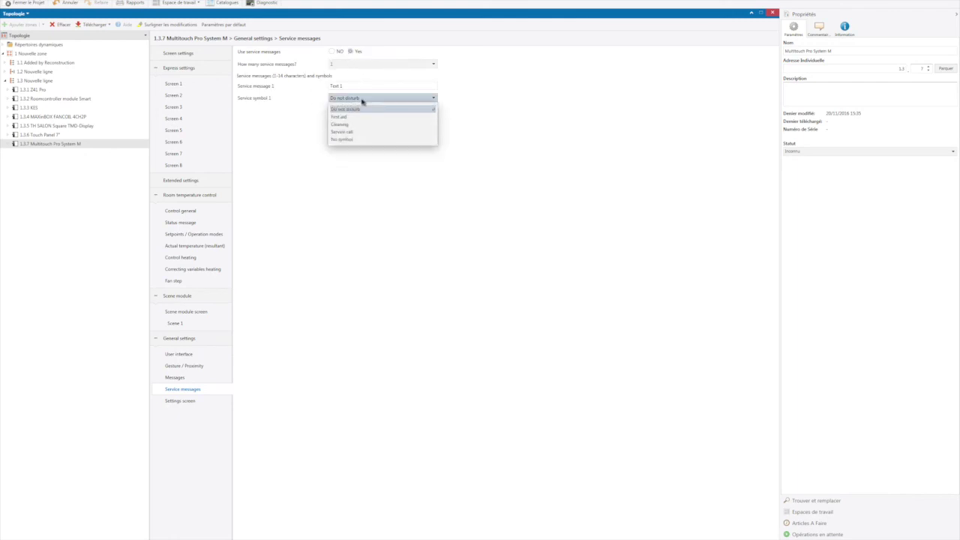
pyautogui.click(294, 153)
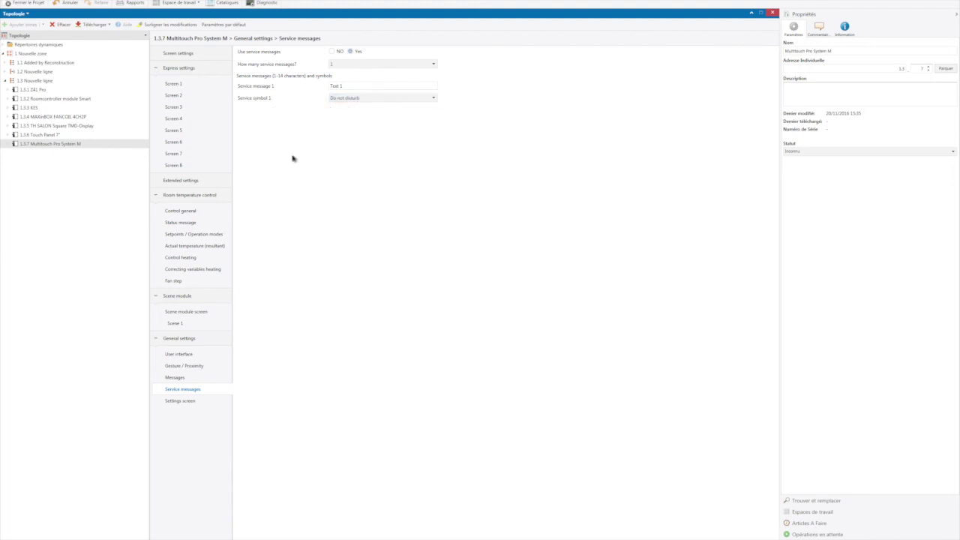
# Examine which settings can be made accessible on the device's settings screen
pyautogui.click(186, 403)
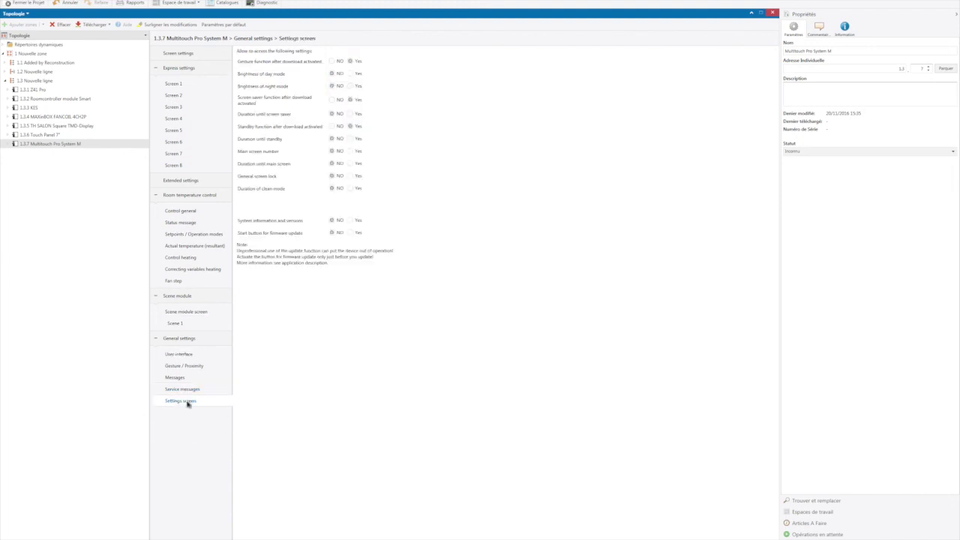